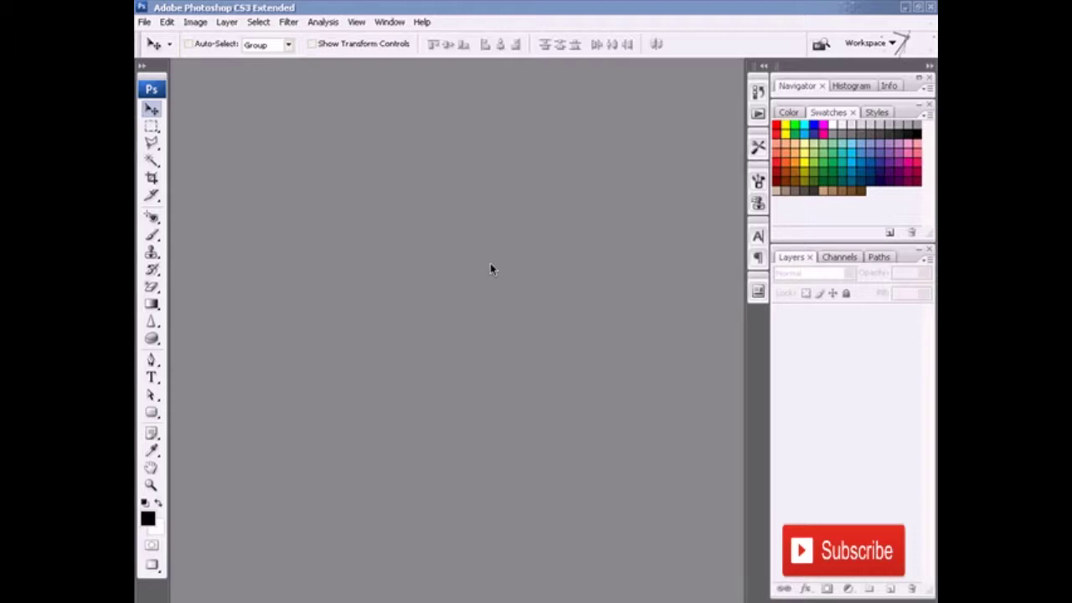
# Open decepticons.jpg from the Jam6 folder inside 7JBI PS CS3
pyautogui.hotkey('ctrl', 'o')
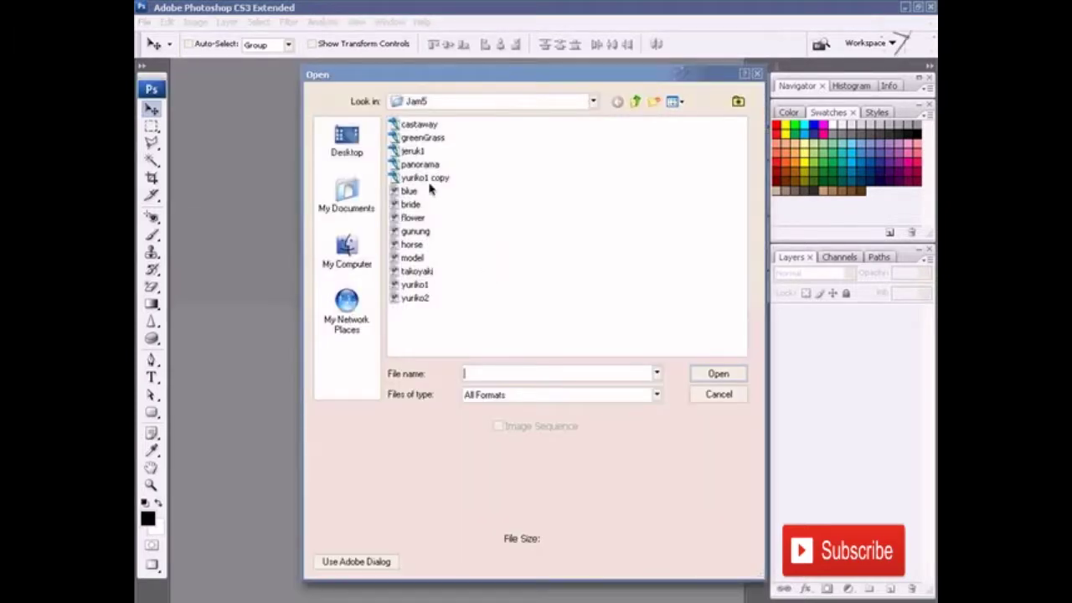
pyautogui.click(636, 101)
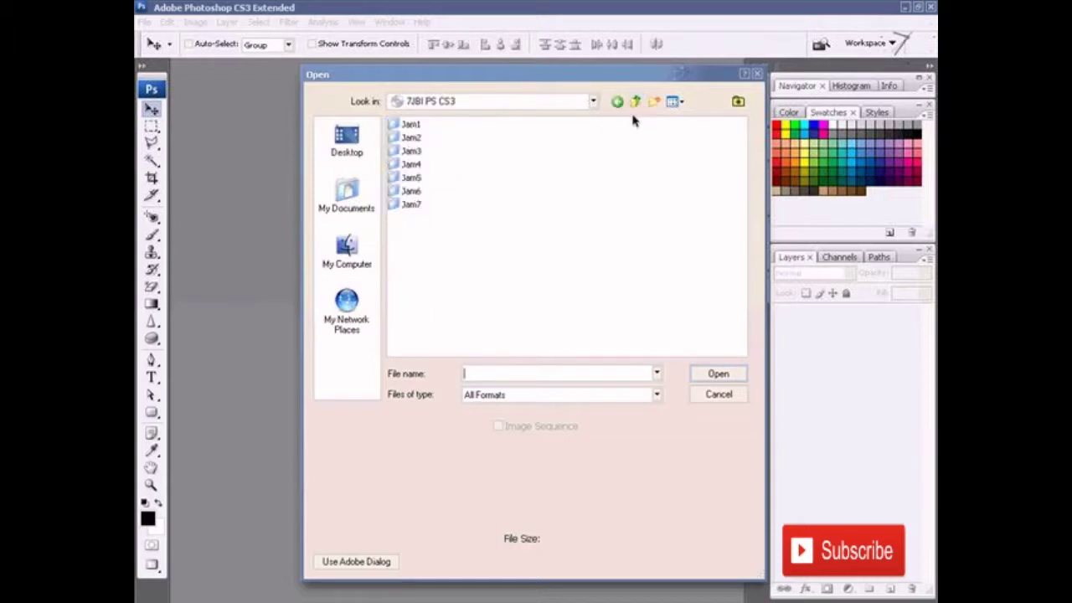
pyautogui.doubleClick(417, 191)
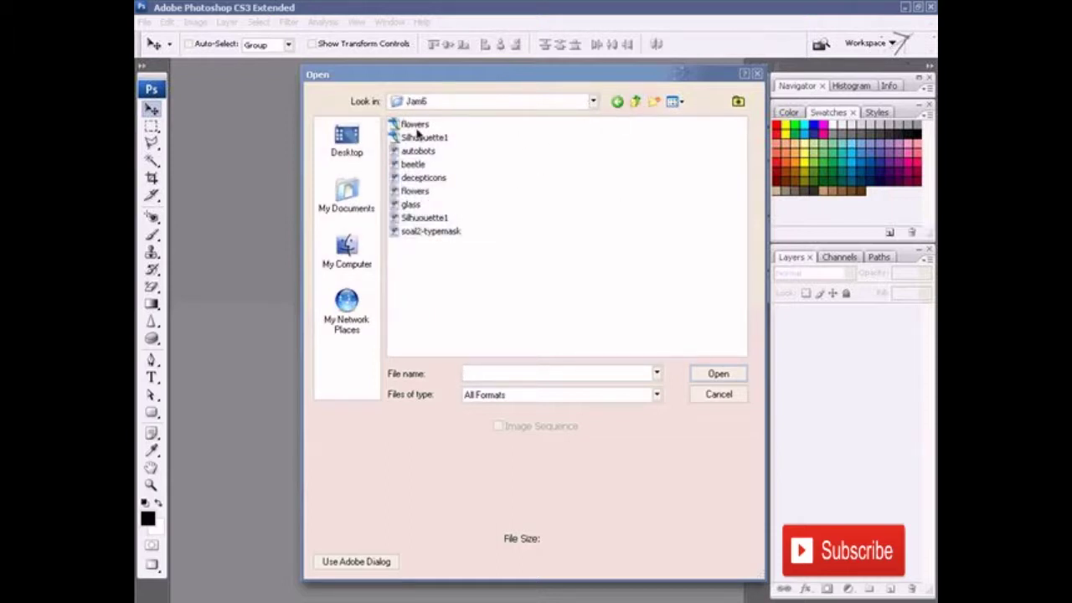
pyautogui.click(417, 178)
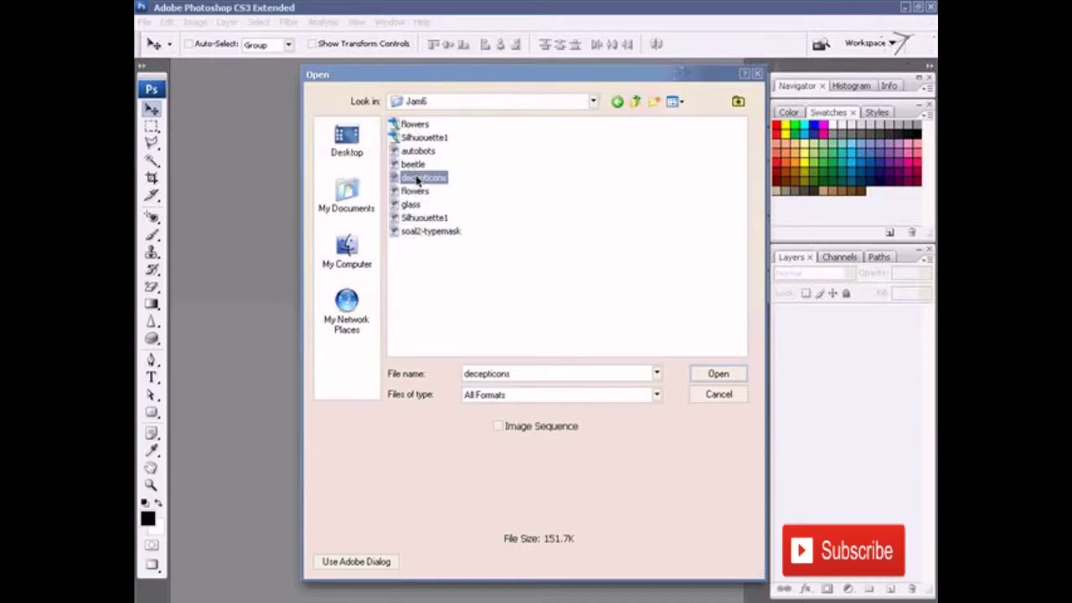
pyautogui.click(728, 378)
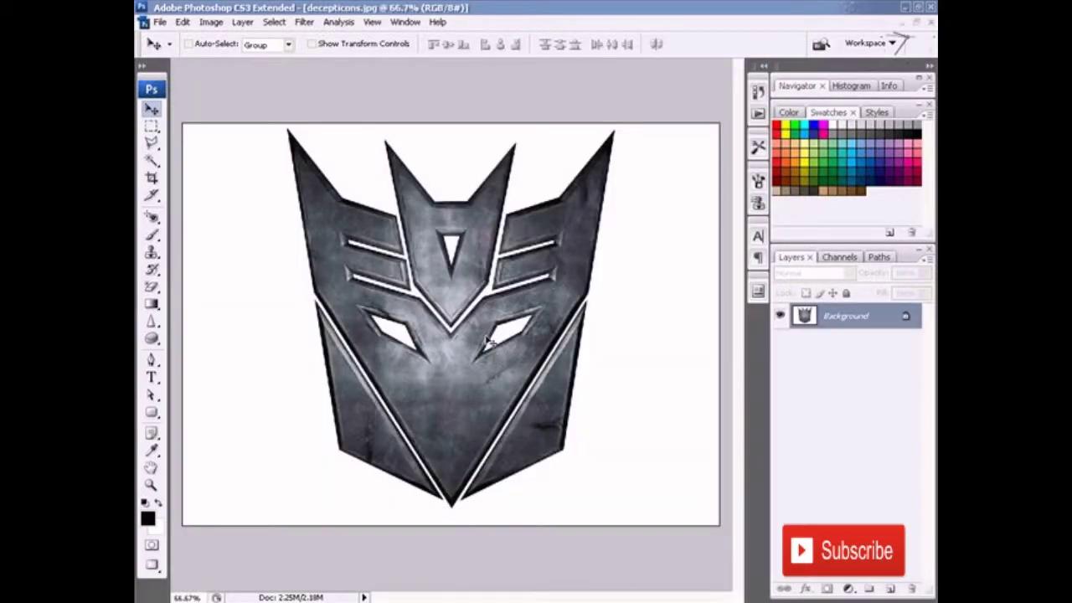
# Zoom the logo to 100% and set the standard Pen Tool to Paths mode
pyautogui.hotkey('ctrl', '+')
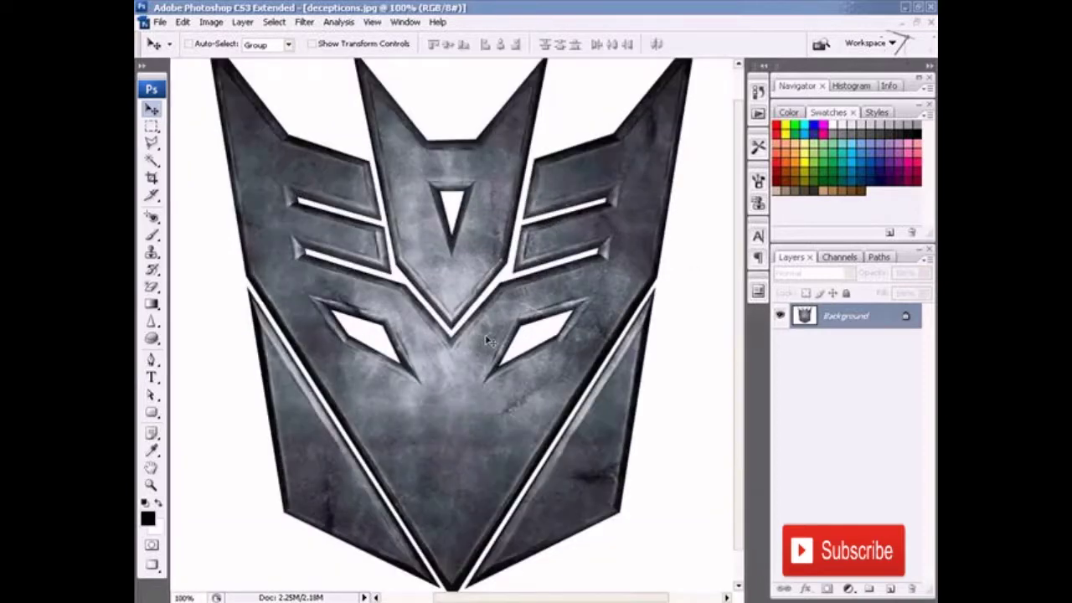
pyautogui.scroll(1, 494, 339)
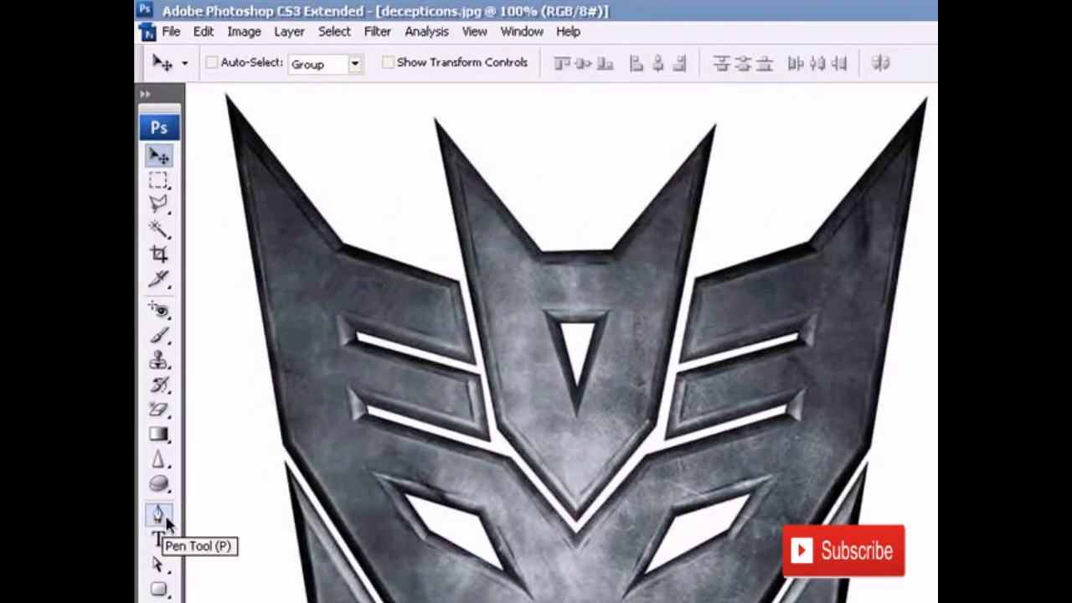
pyautogui.click(166, 522)
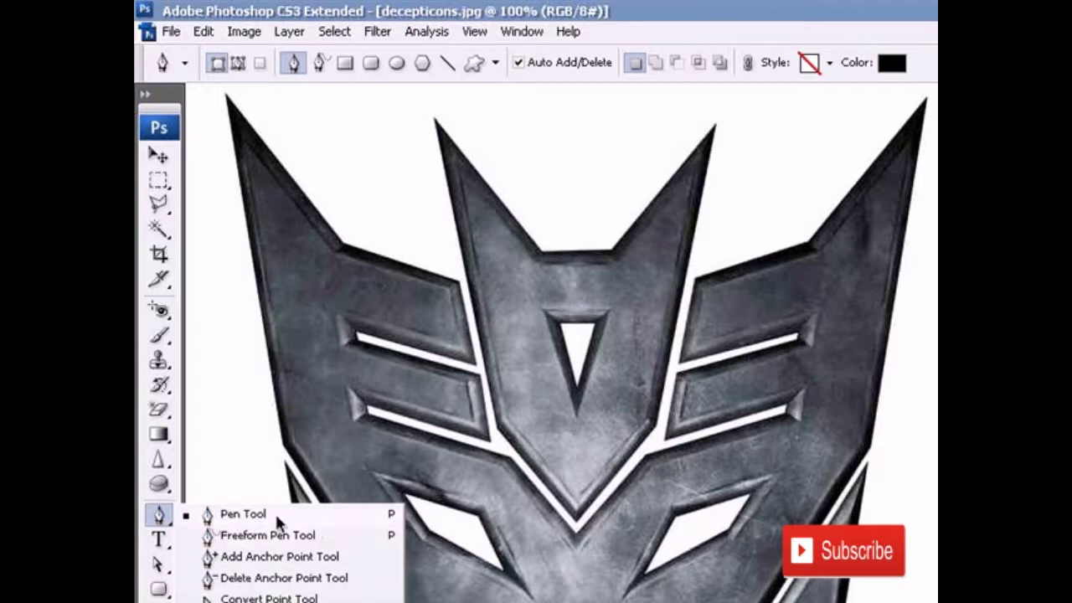
pyautogui.click(208, 519)
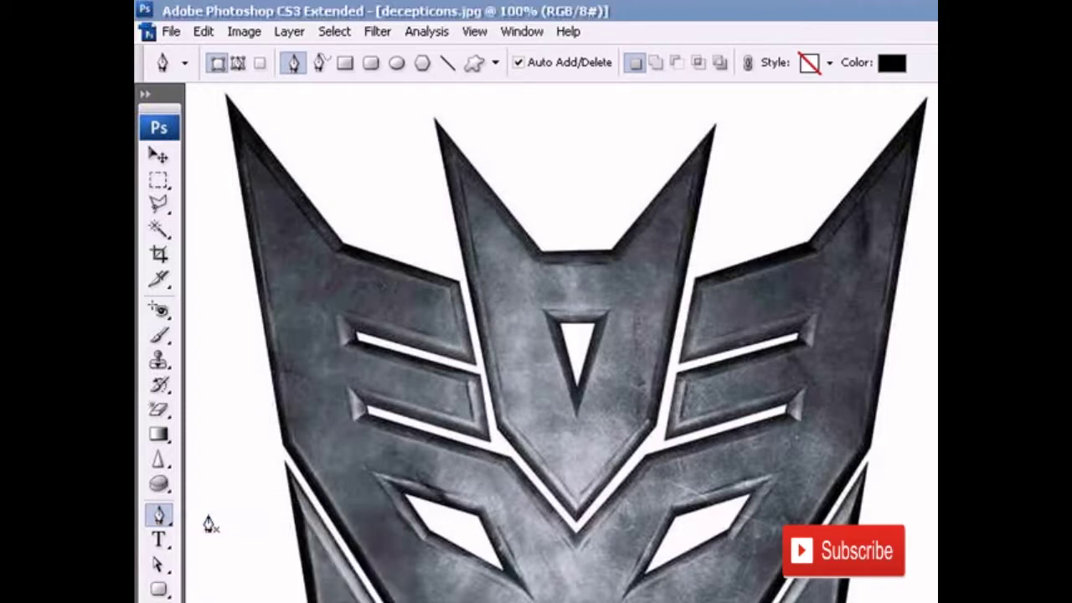
pyautogui.click(239, 64)
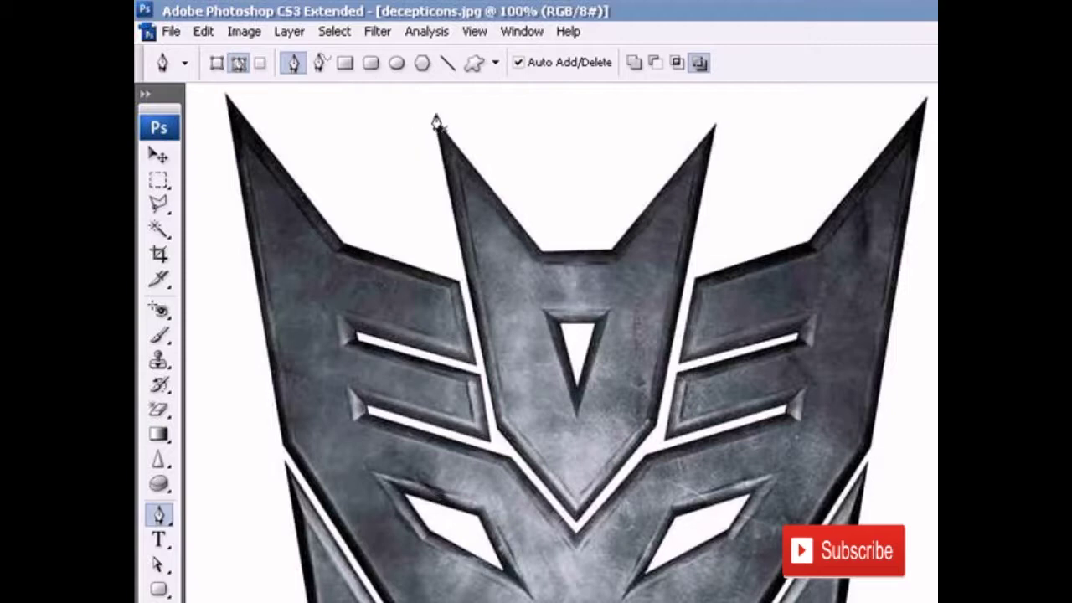
# Trace the centre spike with Pen anchors and close the path at its tip
pyautogui.click(435, 118)
pyautogui.click(541, 251)
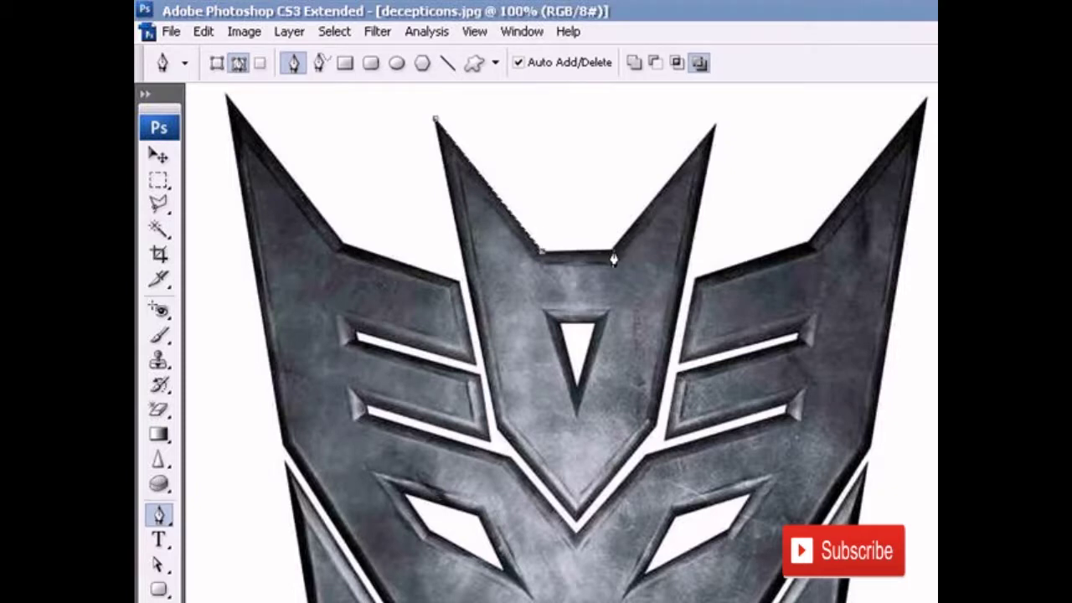
pyautogui.click(611, 252)
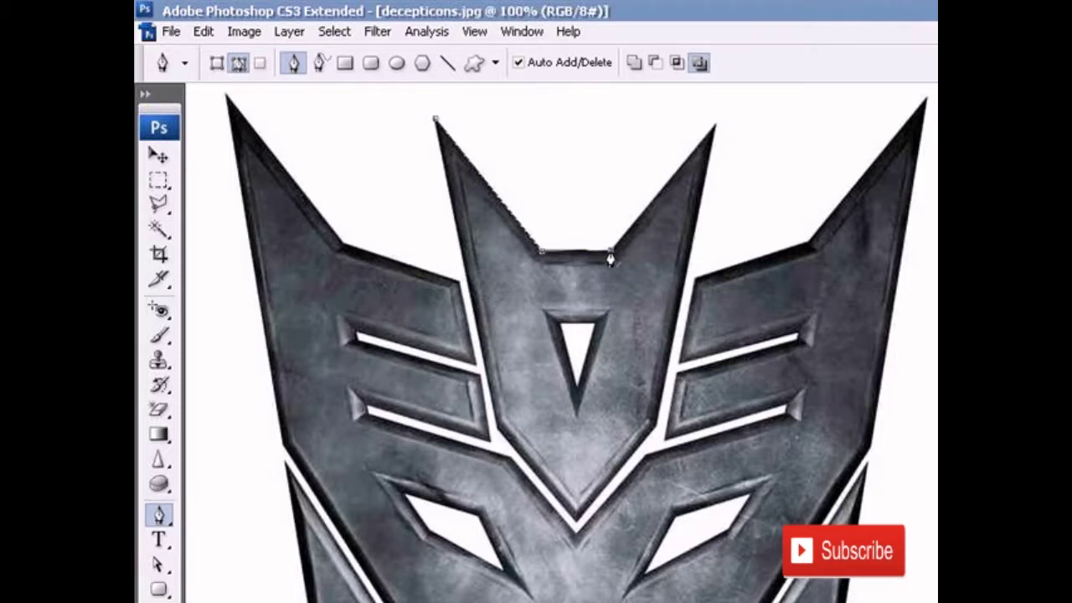
pyautogui.click(716, 125)
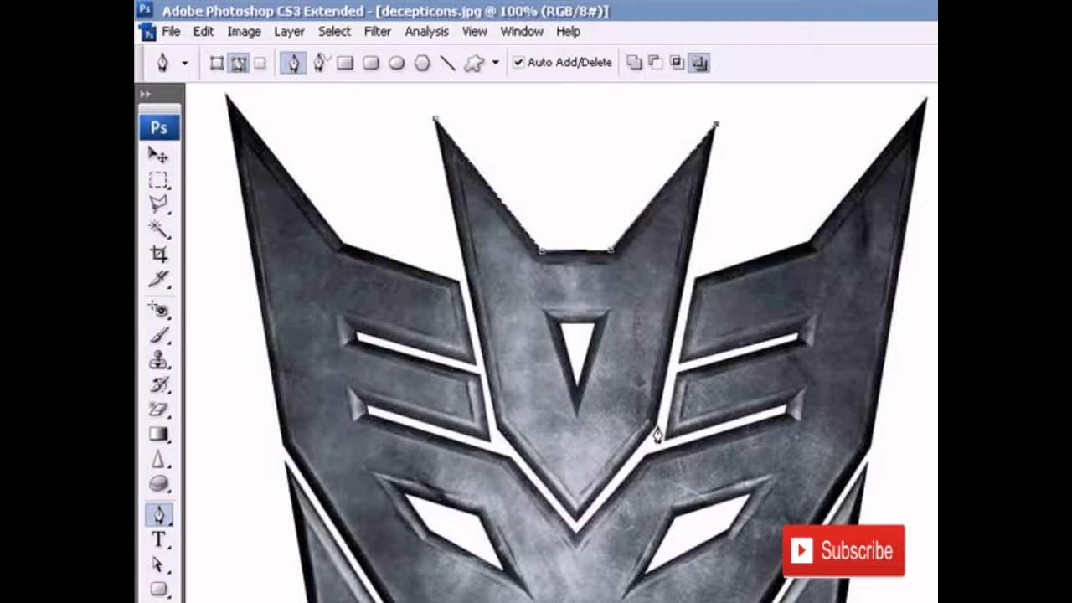
pyautogui.click(658, 429)
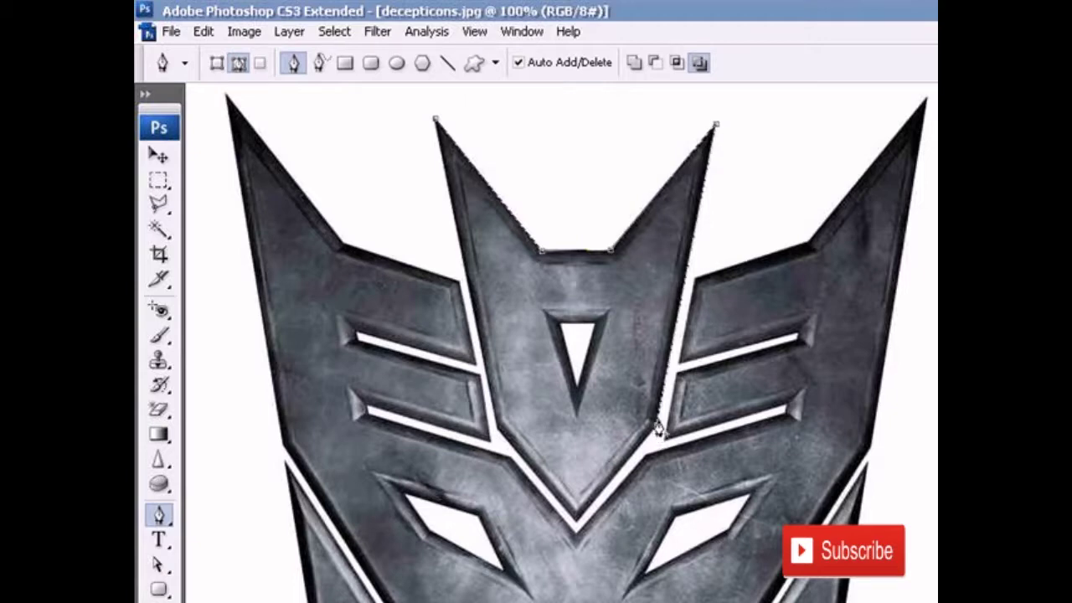
pyautogui.click(577, 522)
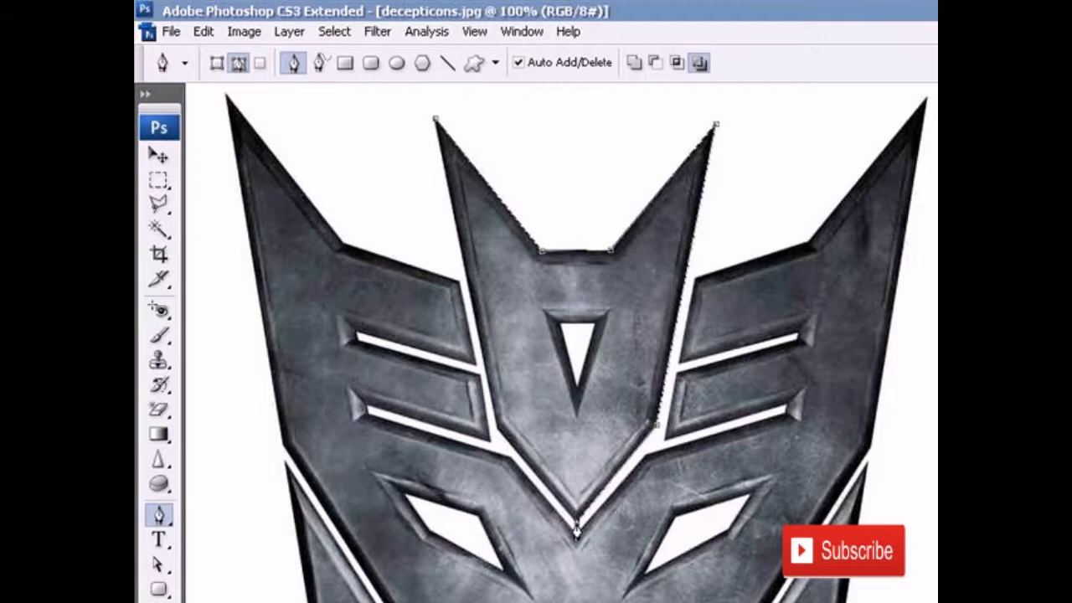
pyautogui.click(495, 428)
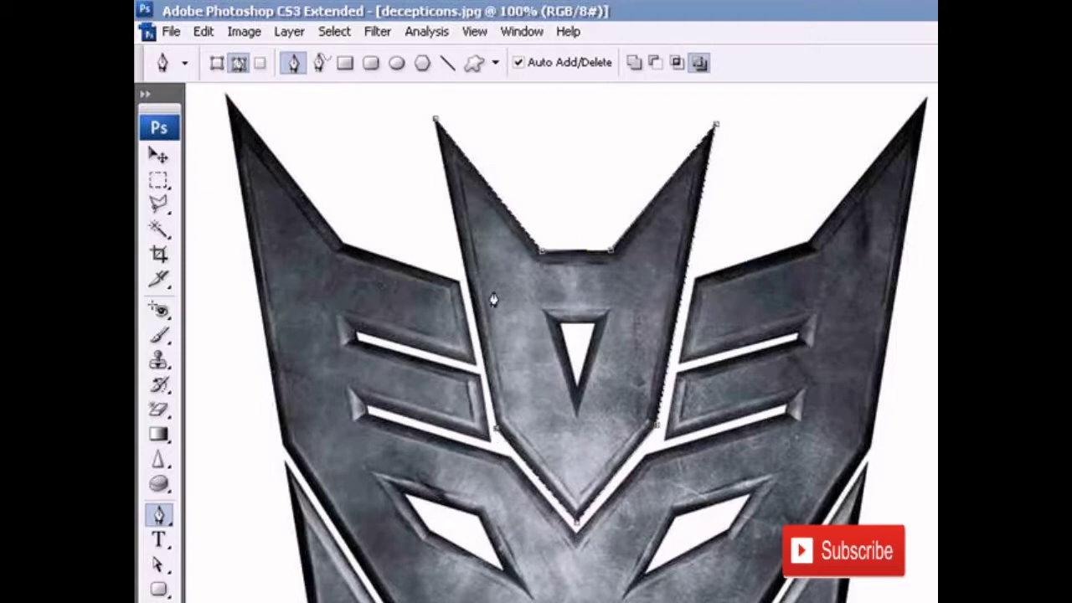
pyautogui.click(435, 122)
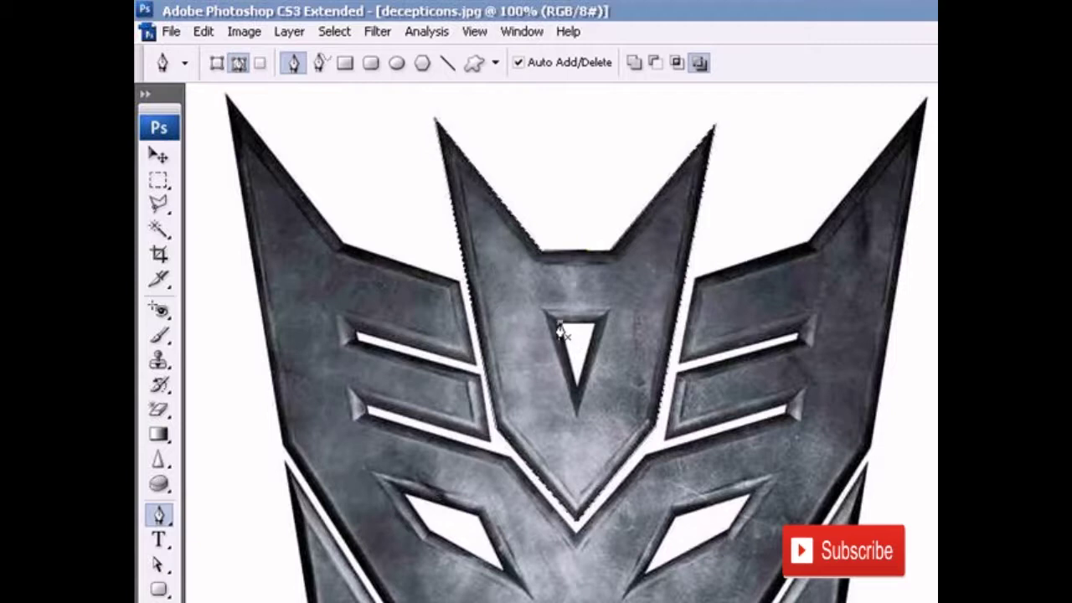
# Trace the triangular cutout as a closed path and load it as a selection
pyautogui.click(559, 323)
pyautogui.click(592, 324)
pyautogui.click(577, 394)
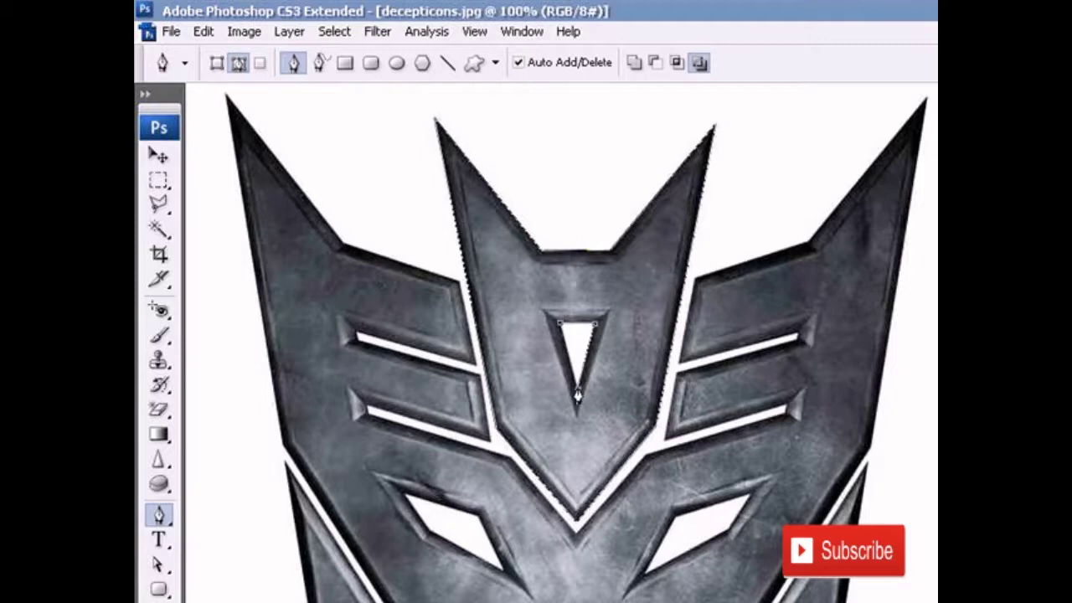
pyautogui.click(559, 323)
pyautogui.hotkey('ctrl', 'Return')
# Start outlining the right wing's edge and its two white strips
pyautogui.click(644, 458)
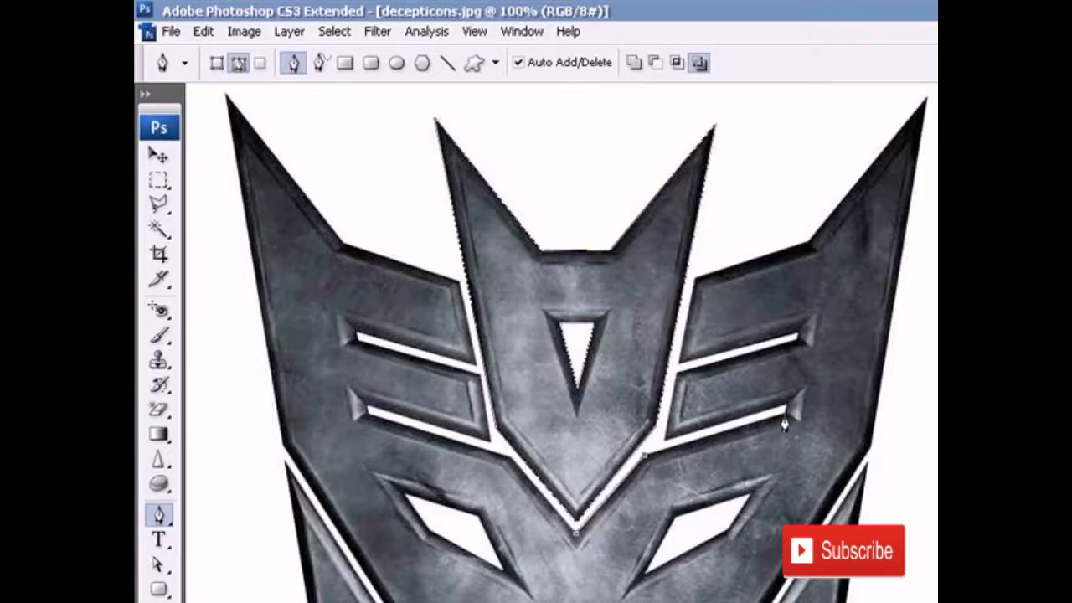
pyautogui.click(787, 412)
pyautogui.click(666, 442)
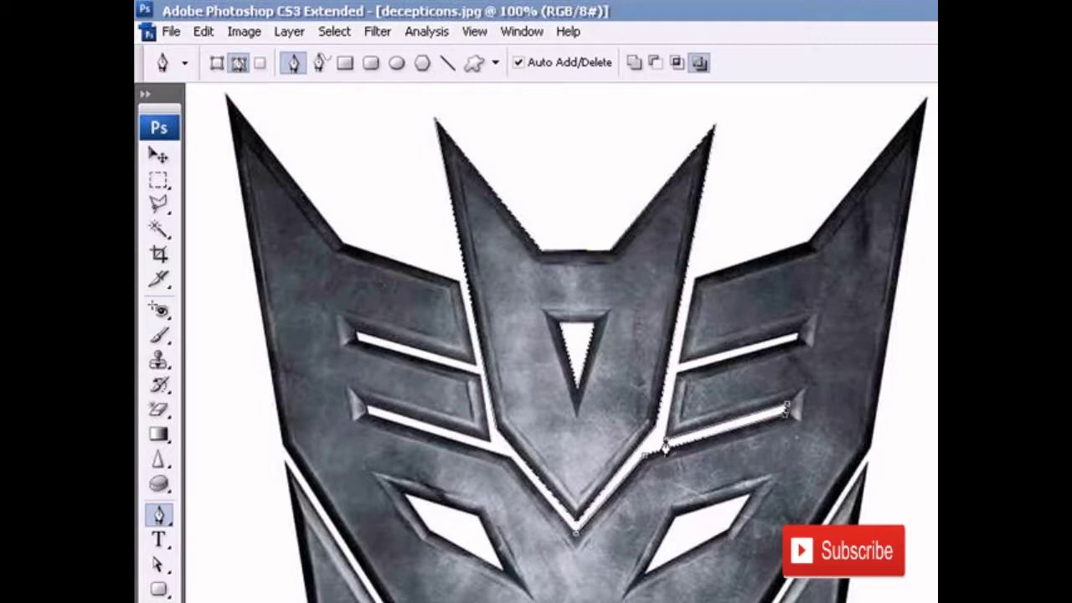
pyautogui.click(799, 340)
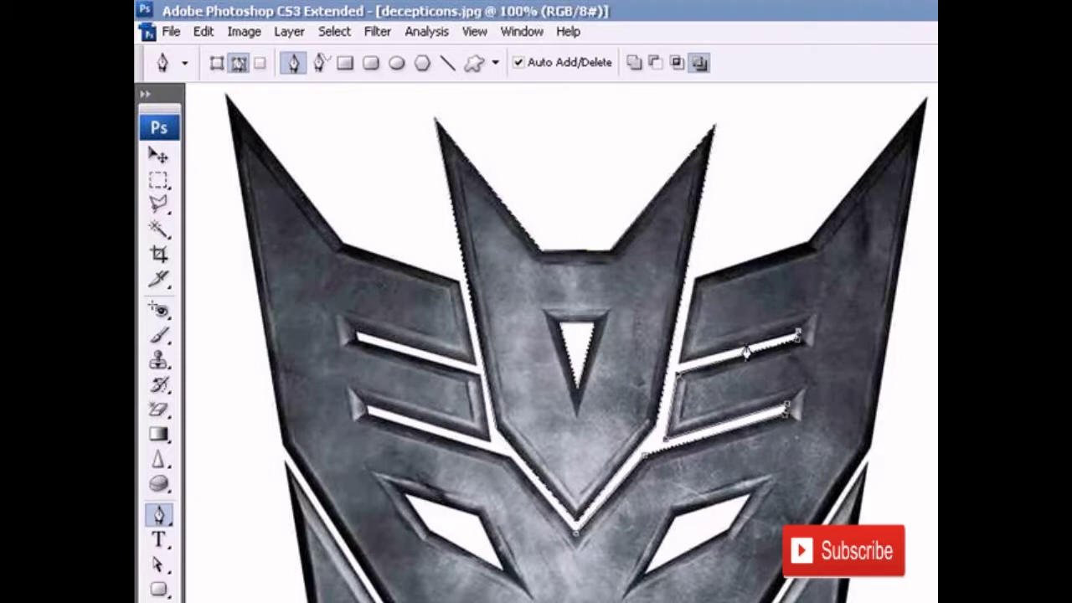
pyautogui.click(680, 368)
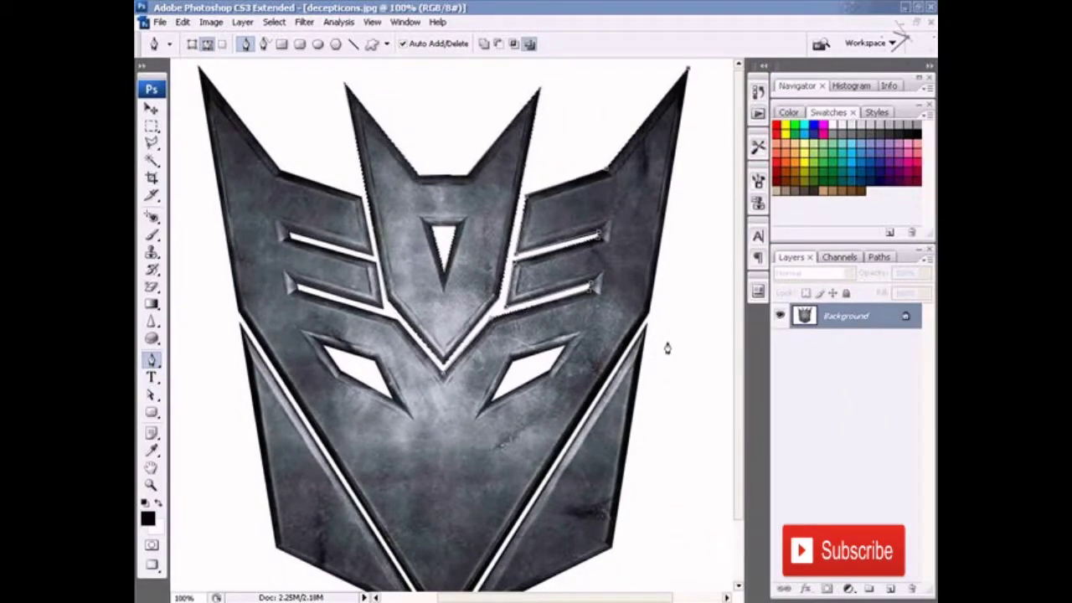
# Extend the path down to the bottom tip and up to the top-left tip
pyautogui.scroll(-2, 624, 377)
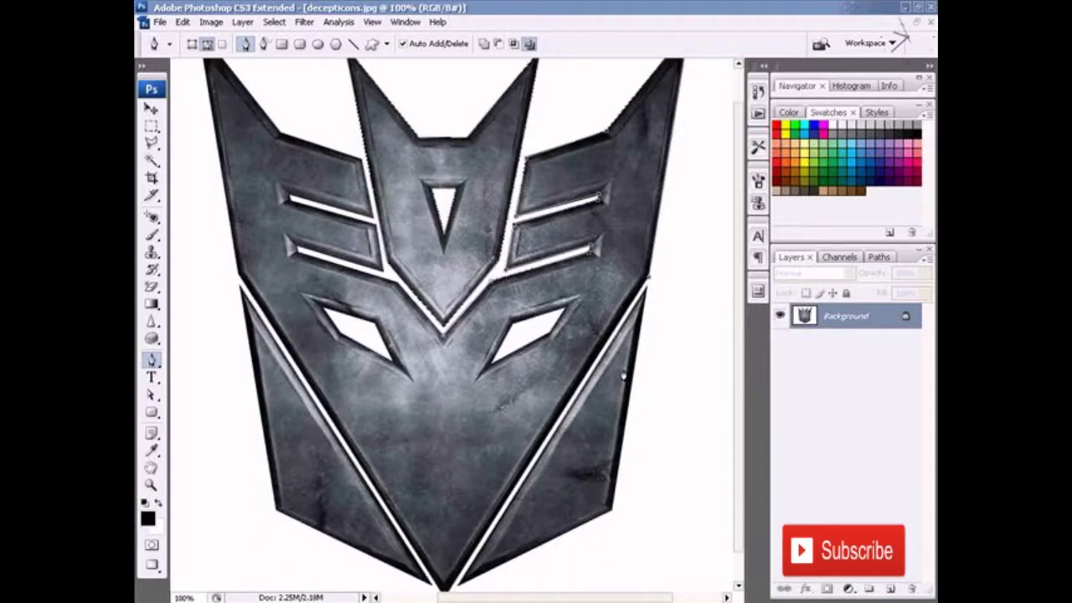
pyautogui.scroll(-2, 461, 578)
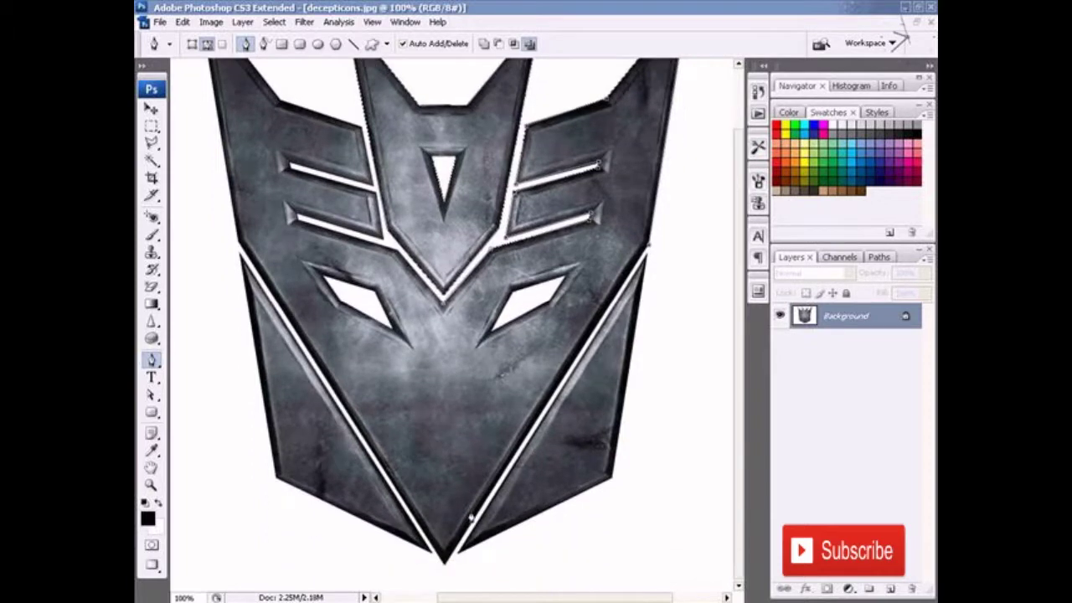
pyautogui.click(444, 566)
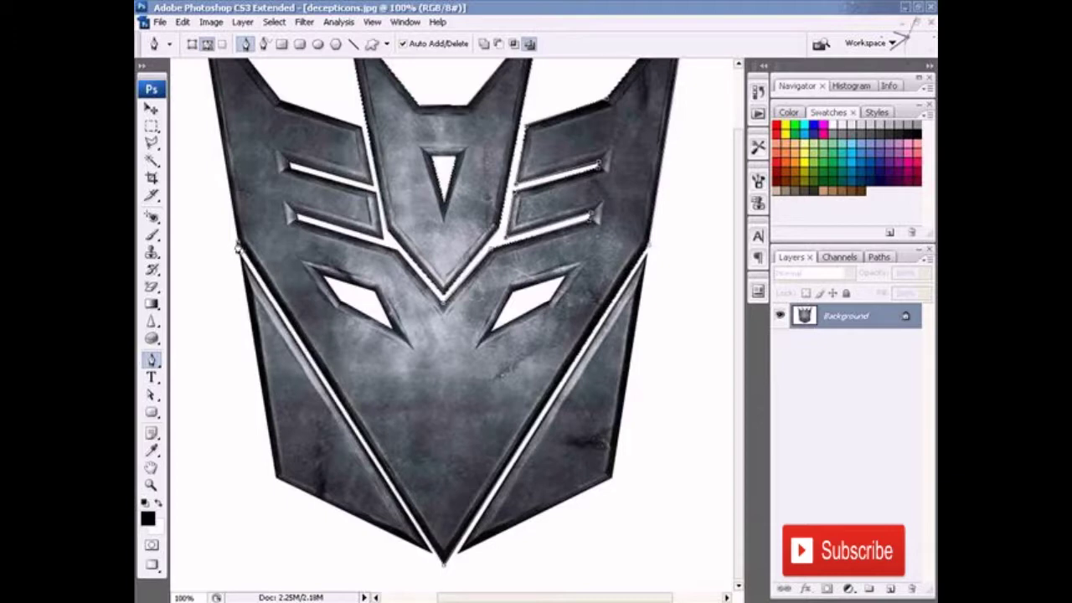
pyautogui.scroll(2, 238, 249)
pyautogui.scroll(2, 238, 249)
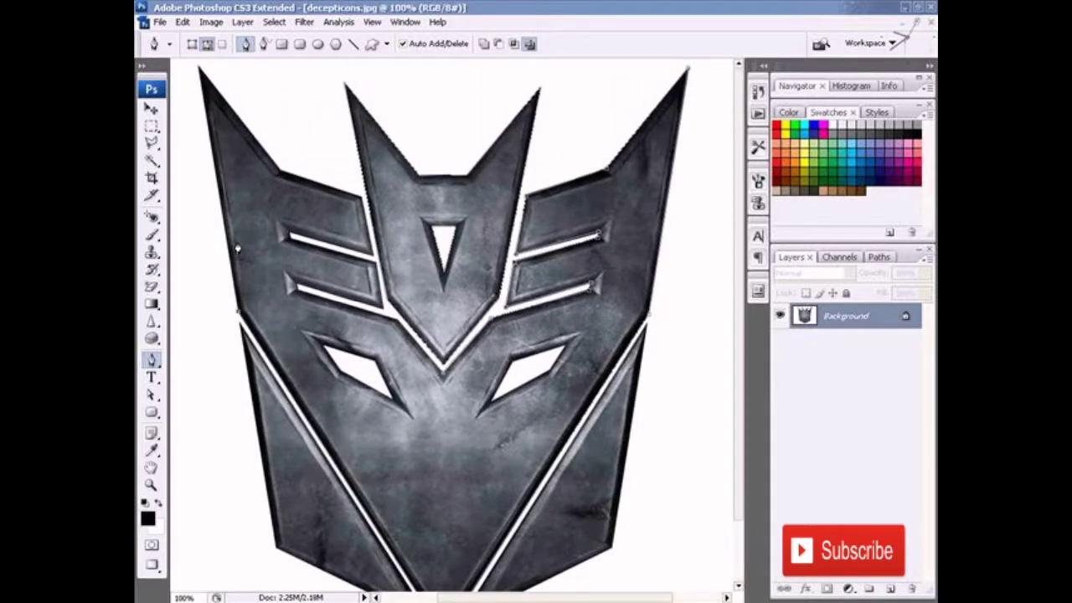
pyautogui.click(197, 71)
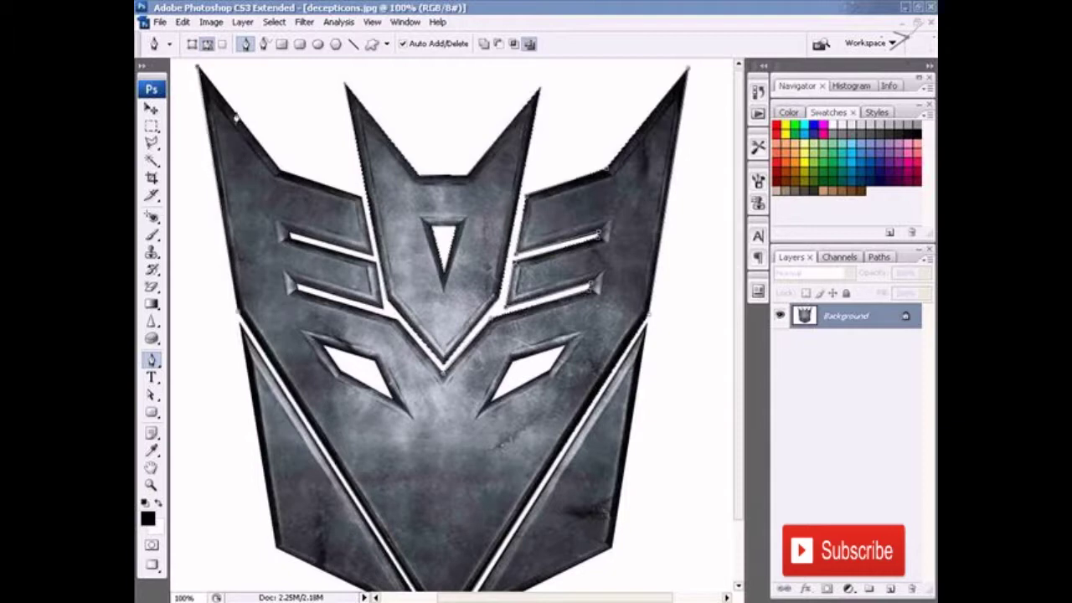
# Trace the left wing's edge and bars, anchoring at the central V corner
pyautogui.click(280, 174)
pyautogui.click(362, 202)
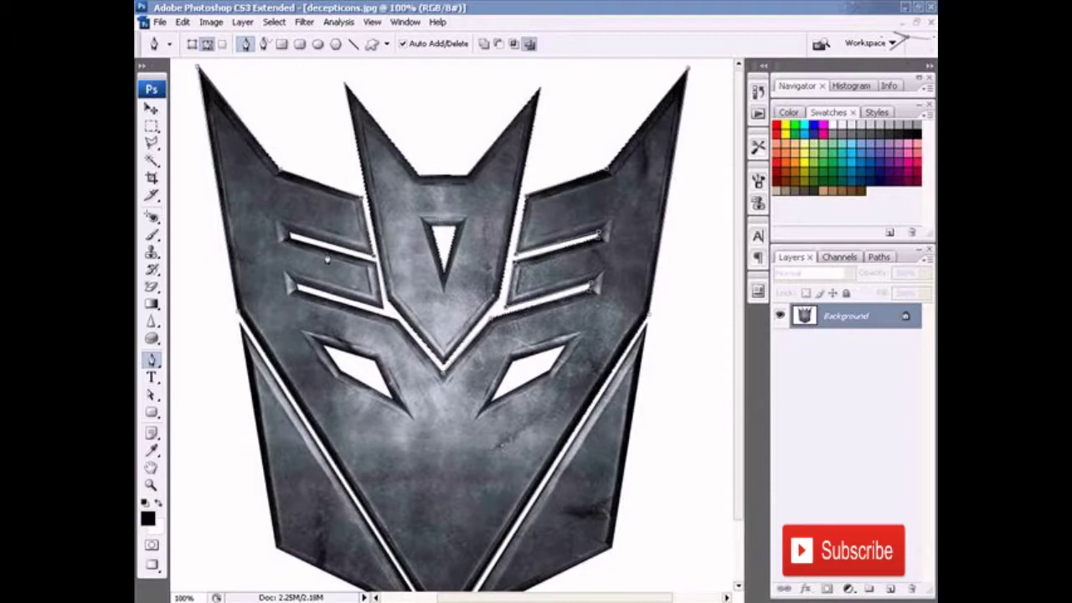
pyautogui.click(287, 235)
pyautogui.click(377, 268)
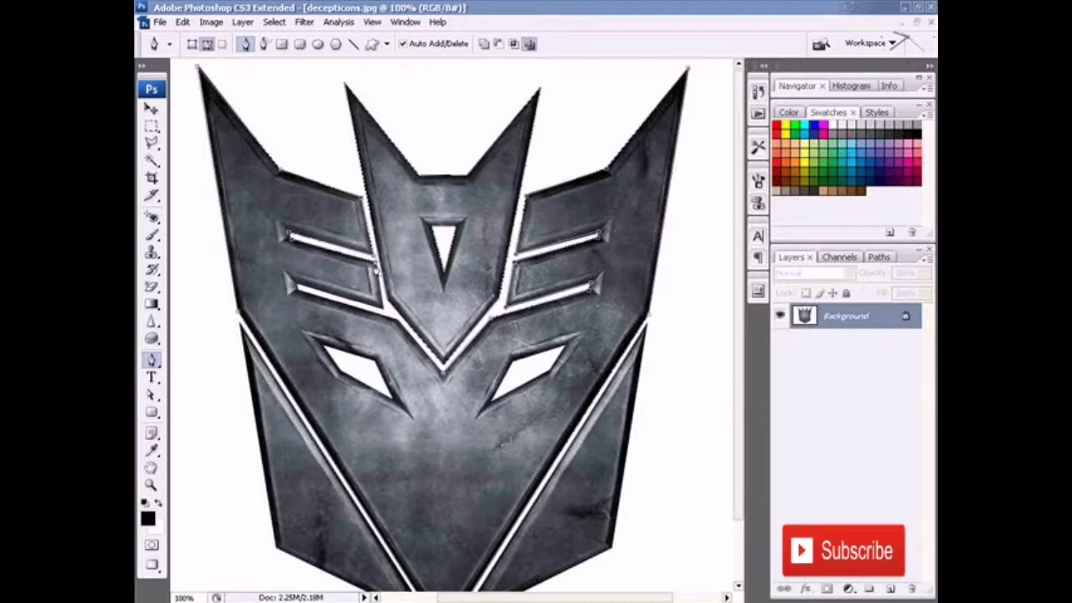
pyautogui.click(384, 315)
pyautogui.click(295, 289)
pyautogui.click(394, 322)
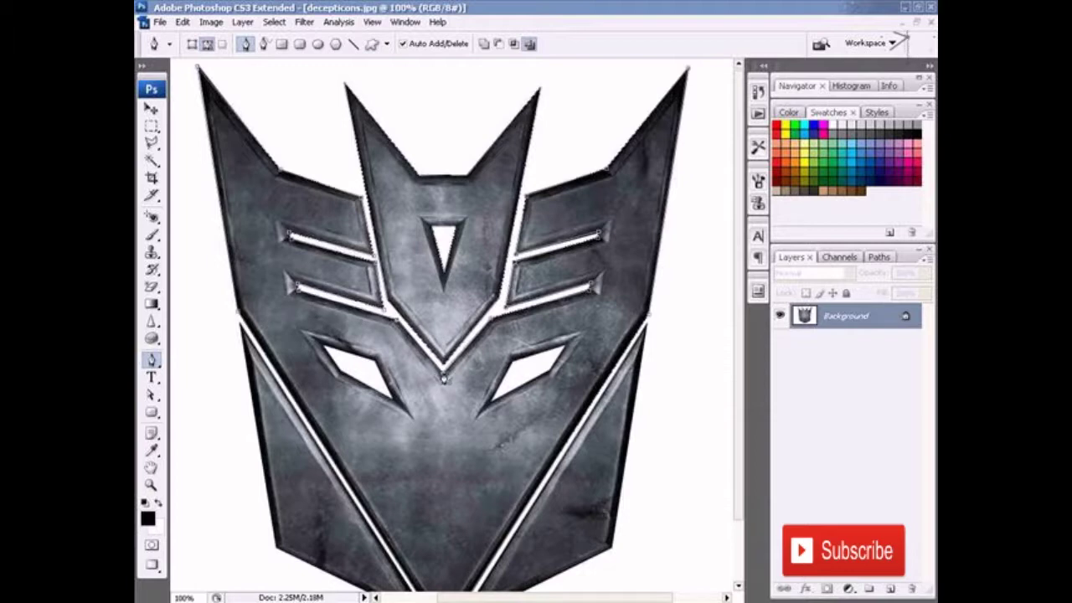
pyautogui.scroll(-3, 523, 356)
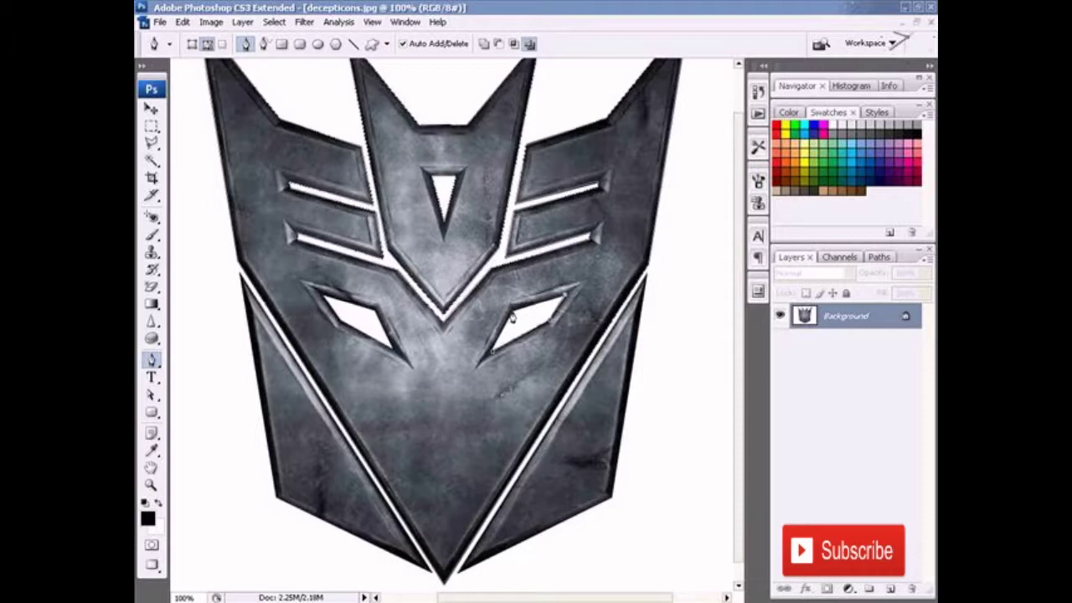
# Add anchors along the lower edges of the right and left eye openings
pyautogui.click(492, 355)
pyautogui.click(374, 319)
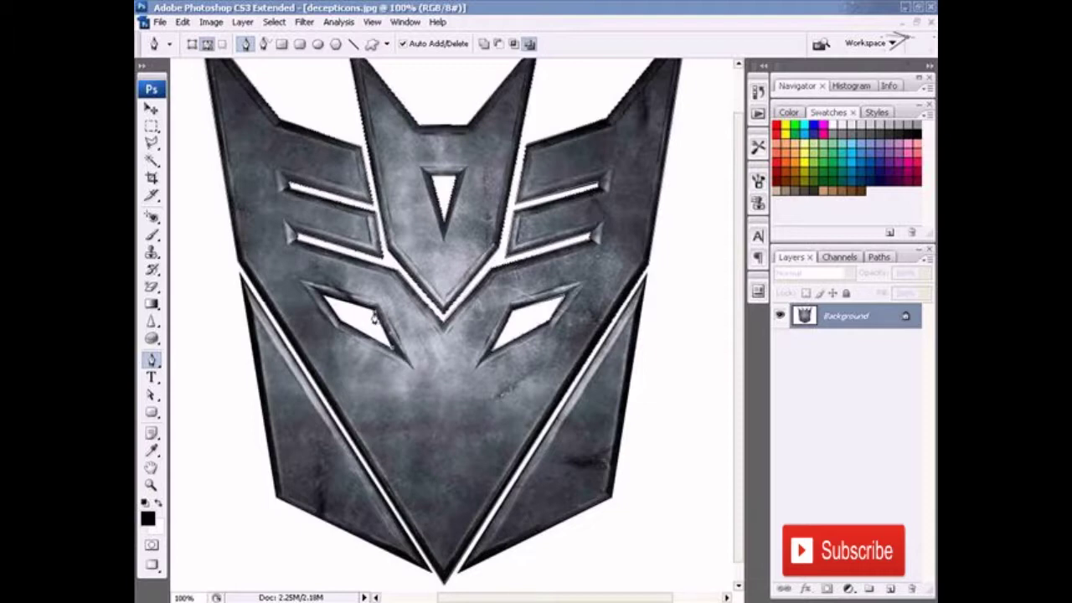
pyautogui.click(323, 304)
pyautogui.scroll(-1, 453, 435)
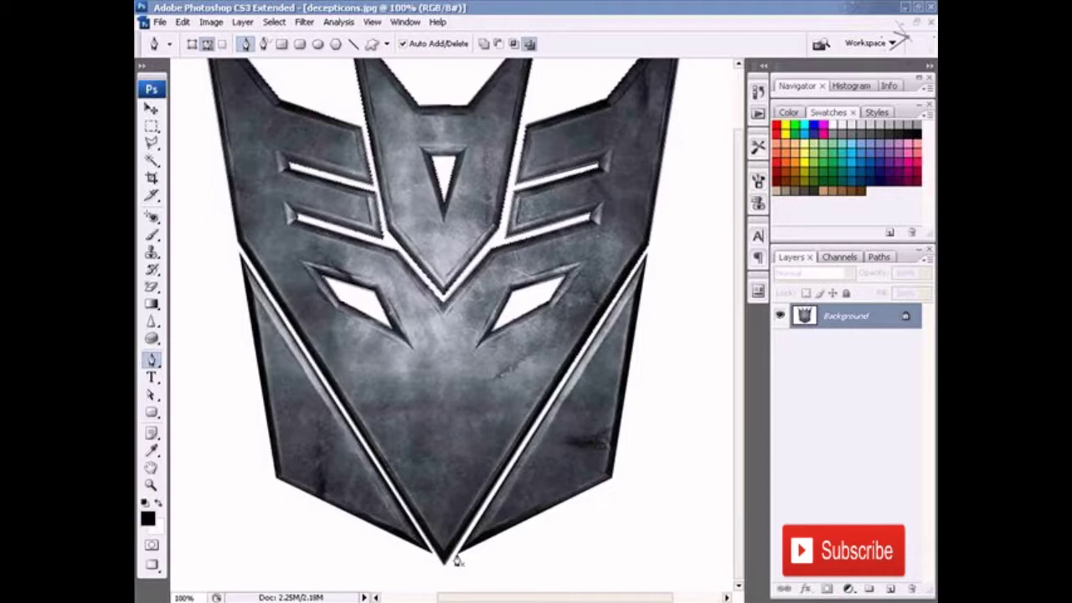
# Trace from the bottom tip up both the right and left outer edges
pyautogui.click(458, 557)
pyautogui.click(610, 479)
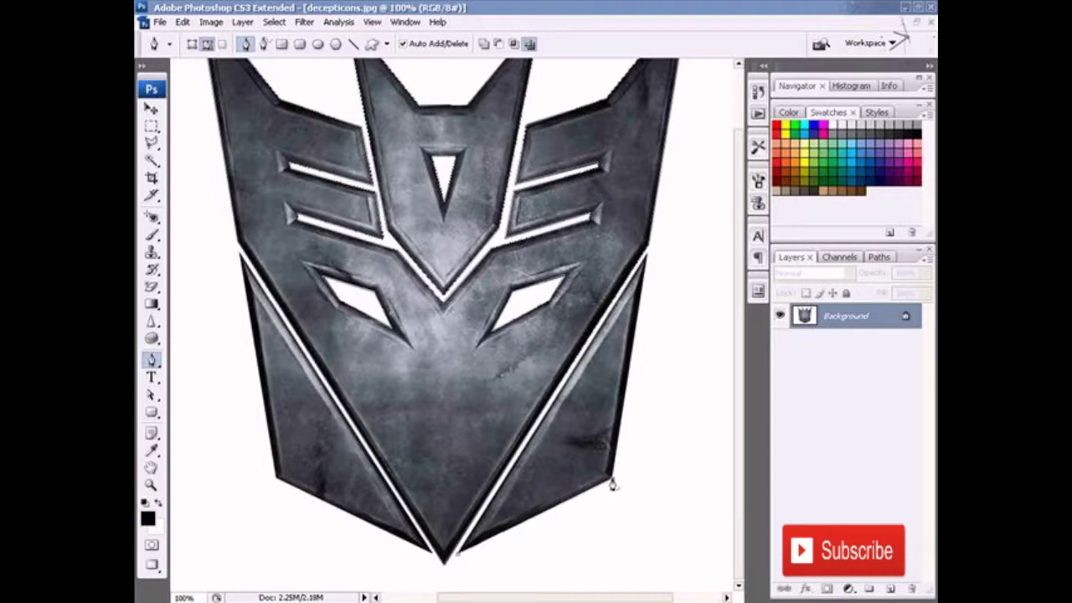
pyautogui.click(647, 257)
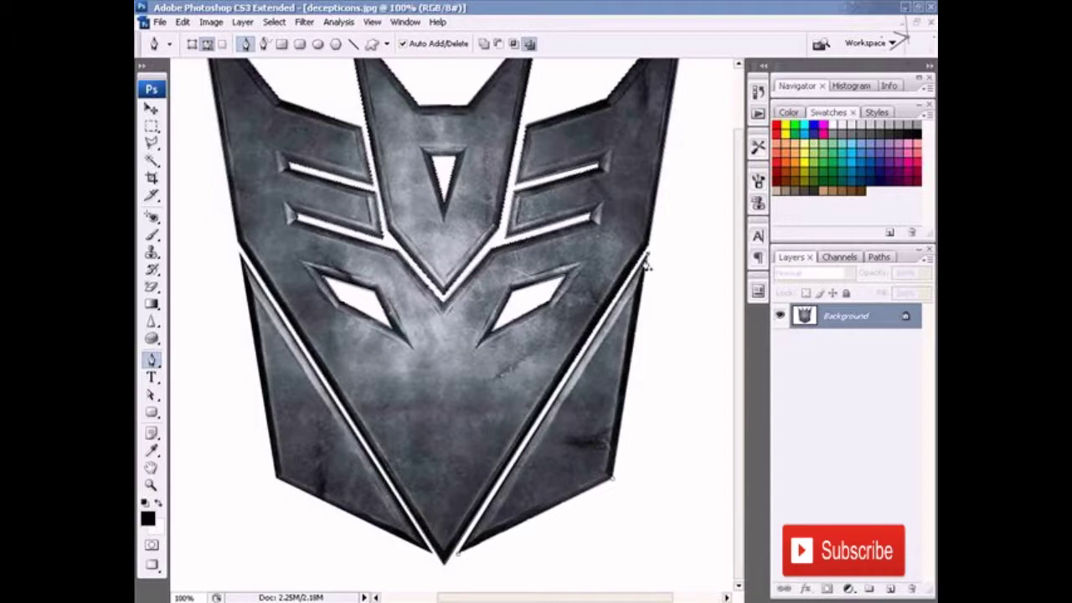
pyautogui.click(457, 556)
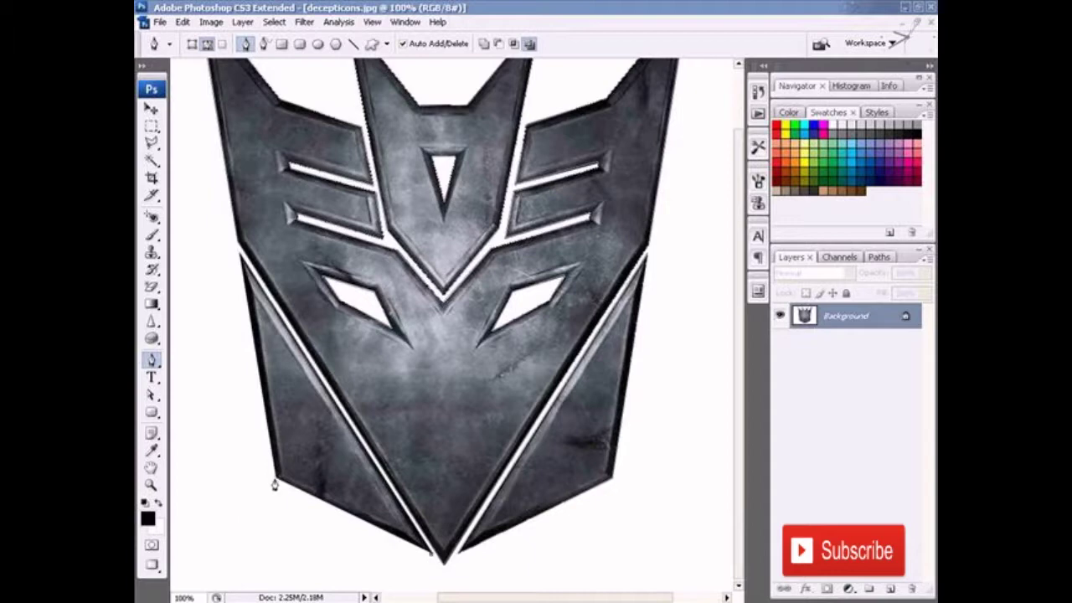
pyautogui.click(274, 482)
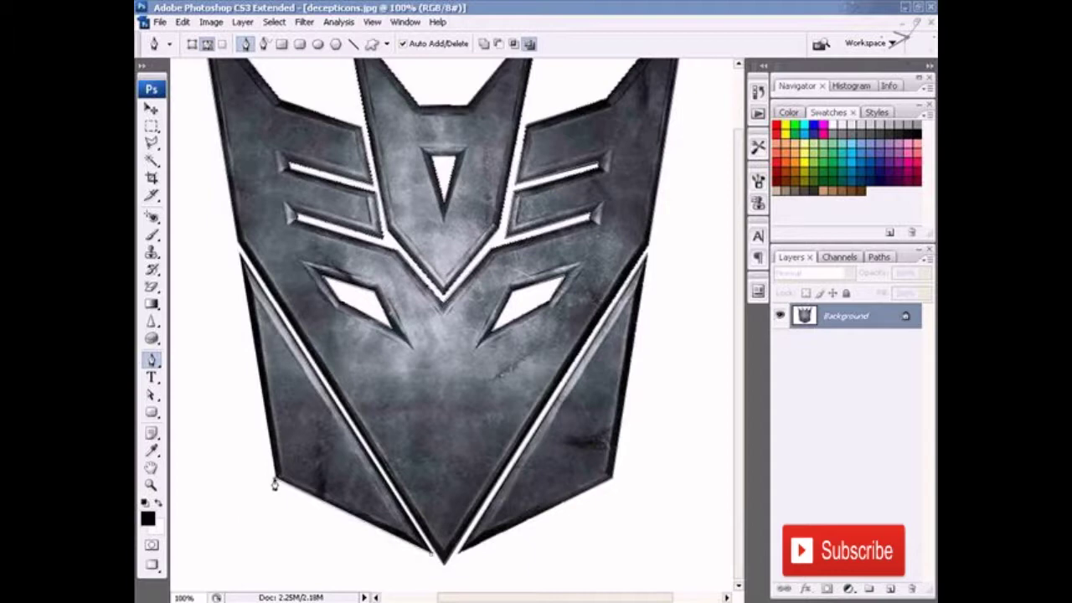
pyautogui.click(239, 259)
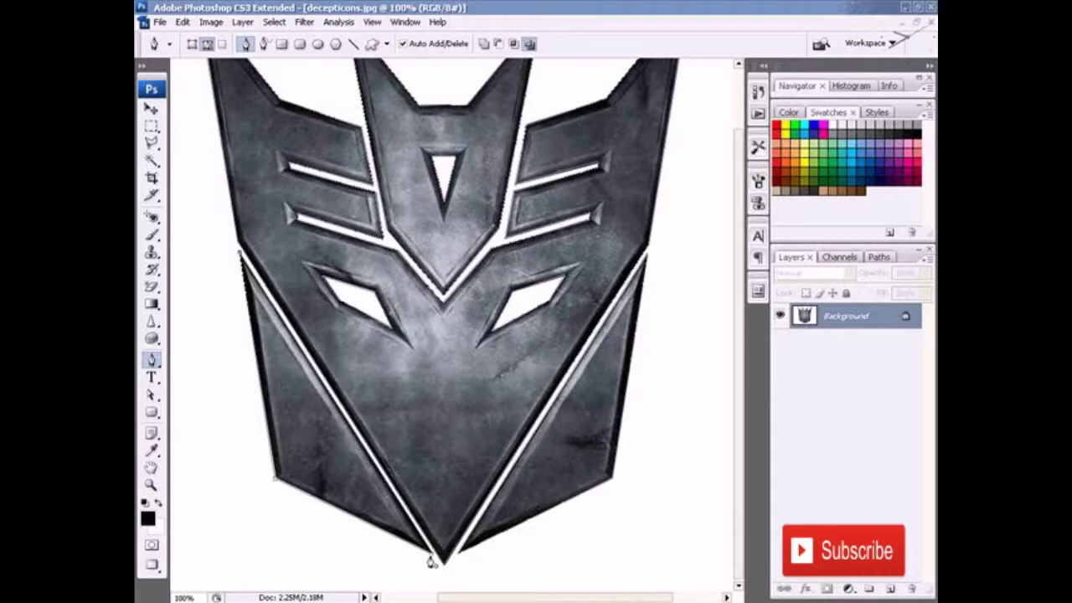
pyautogui.scroll(3, 614, 239)
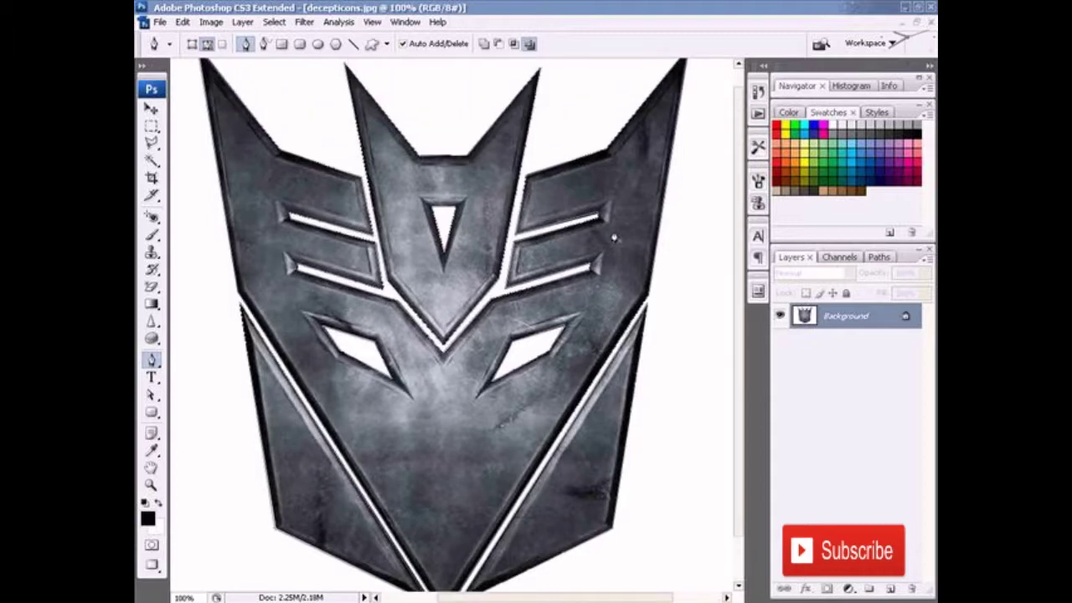
pyautogui.scroll(1, 614, 239)
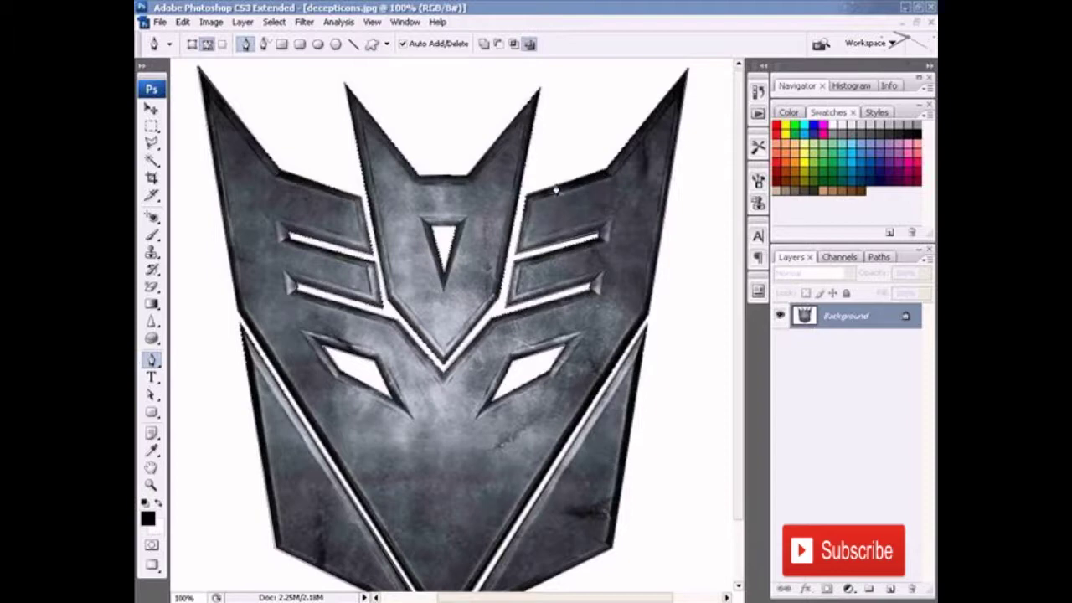
pyautogui.click(406, 22)
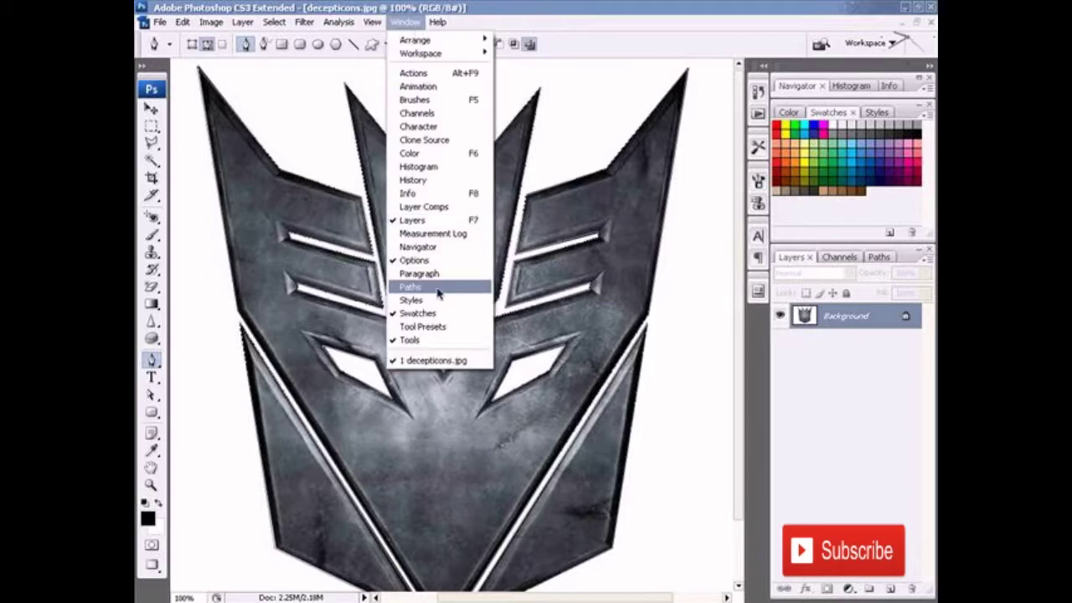
# Show the Paths panel and delete the old Path 1, leaving only the Work Path
pyautogui.click(800, 357)
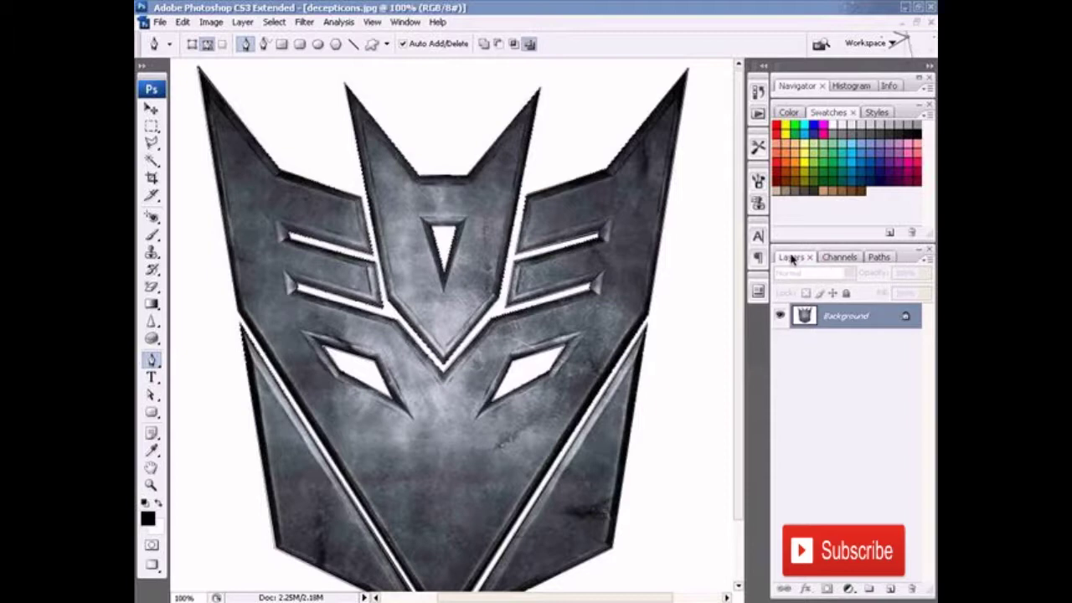
pyautogui.click(839, 257)
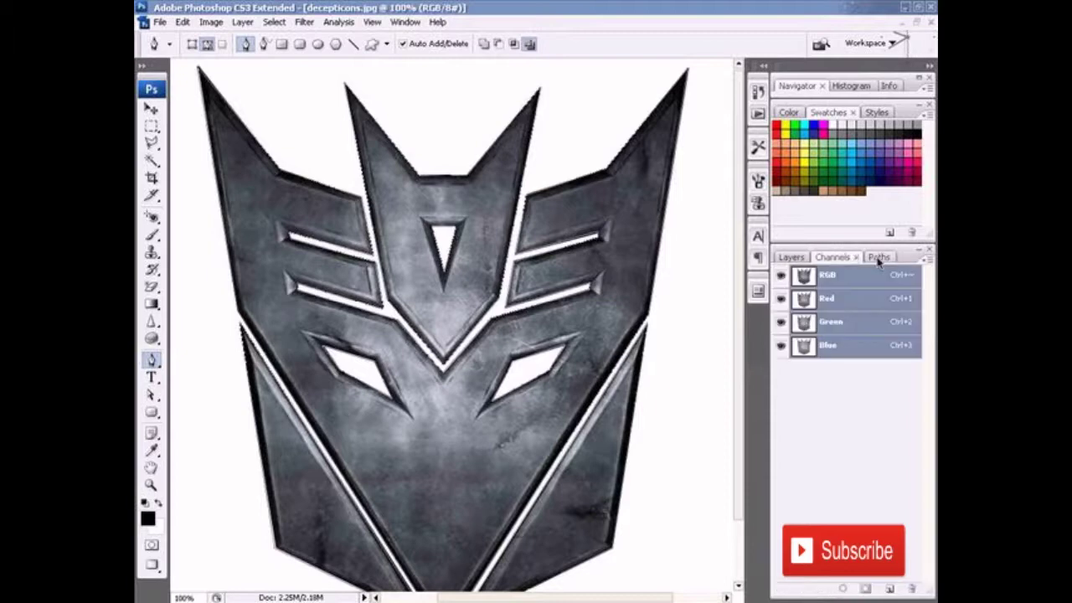
pyautogui.click(878, 258)
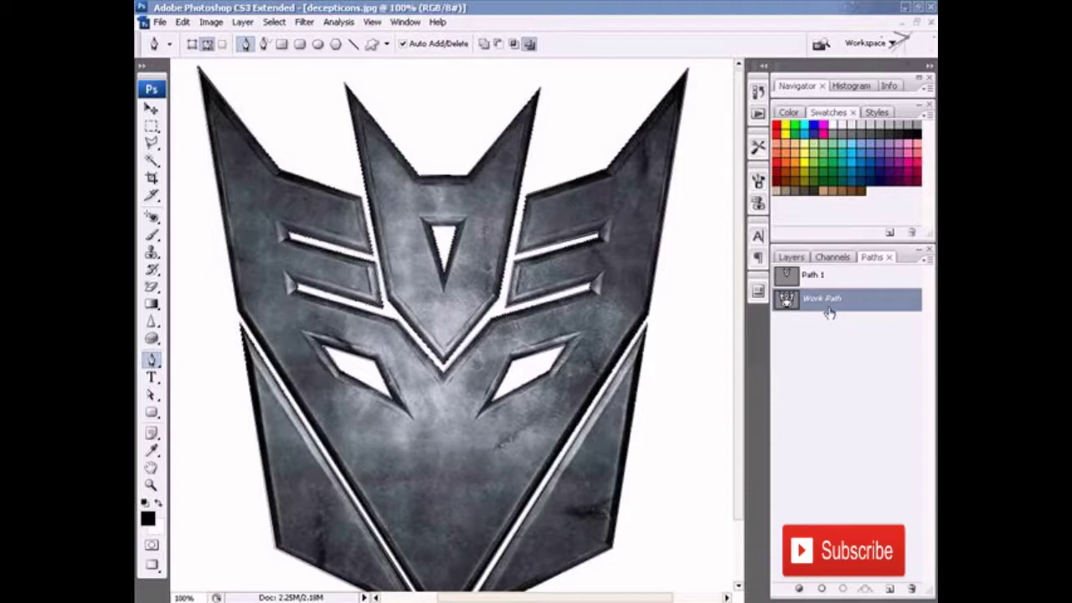
pyautogui.click(837, 285)
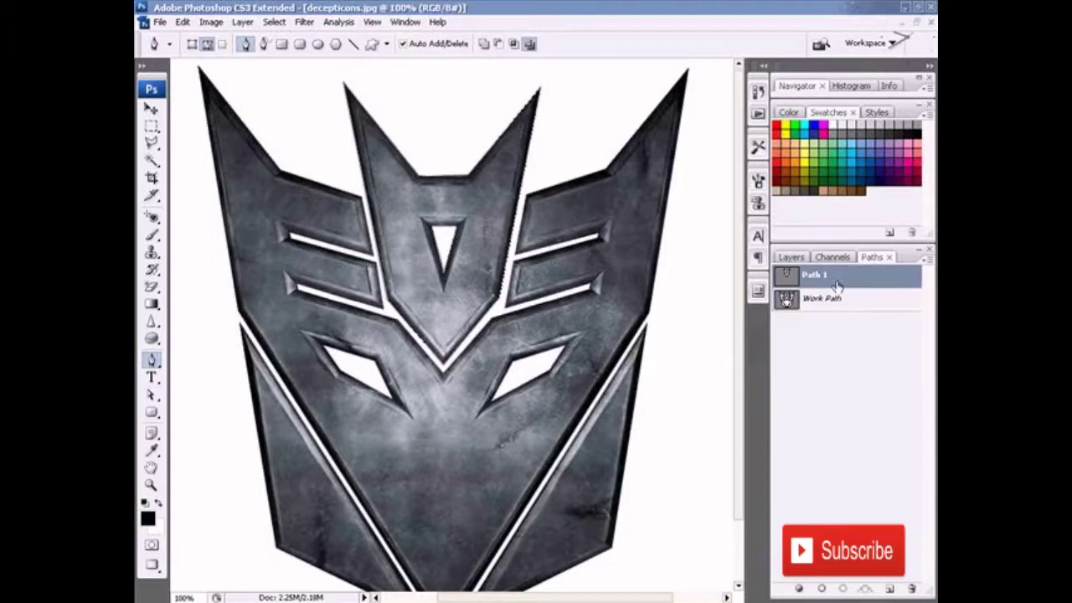
pyautogui.click(911, 589)
pyautogui.click(484, 236)
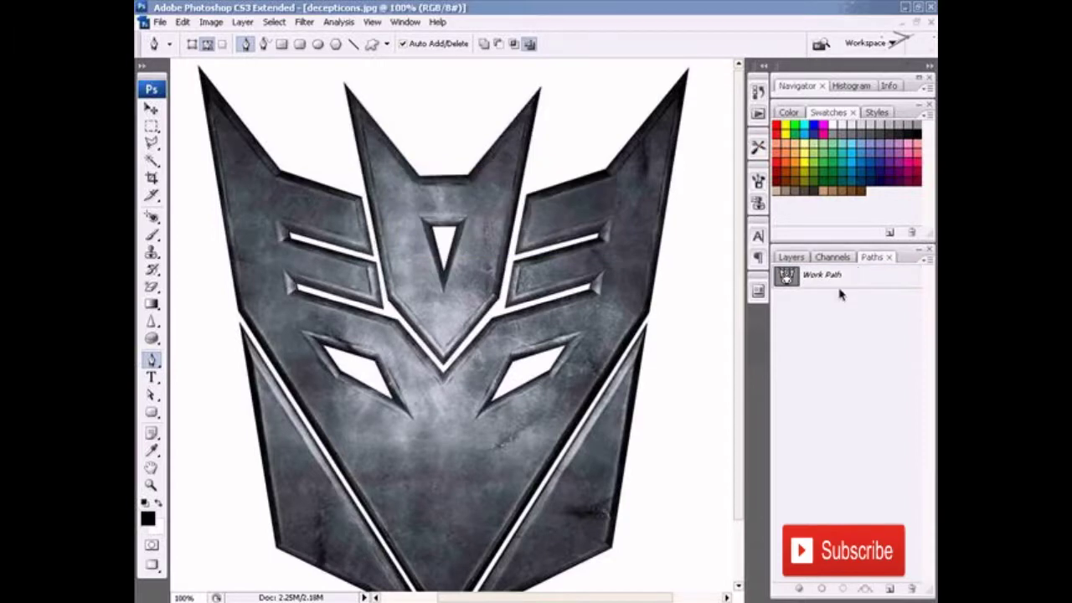
pyautogui.click(838, 283)
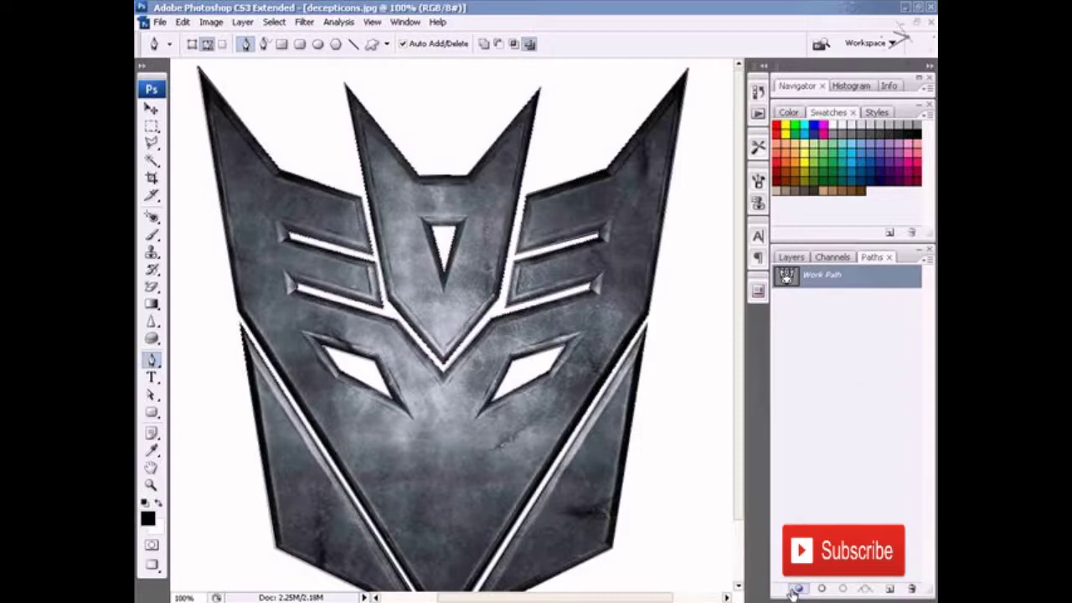
pyautogui.click(185, 23)
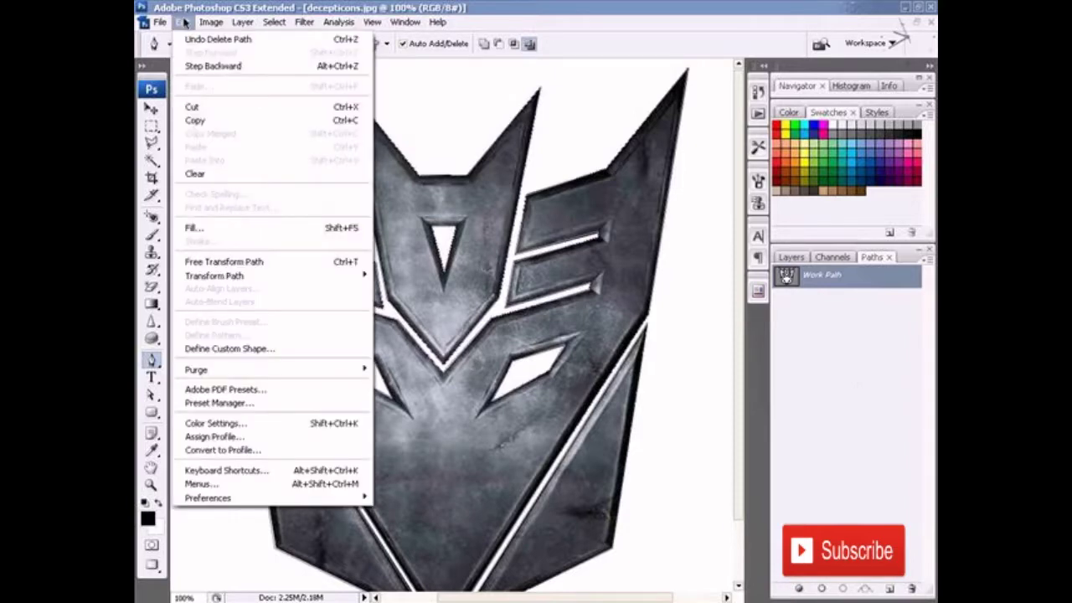
pyautogui.moveTo(215, 276)
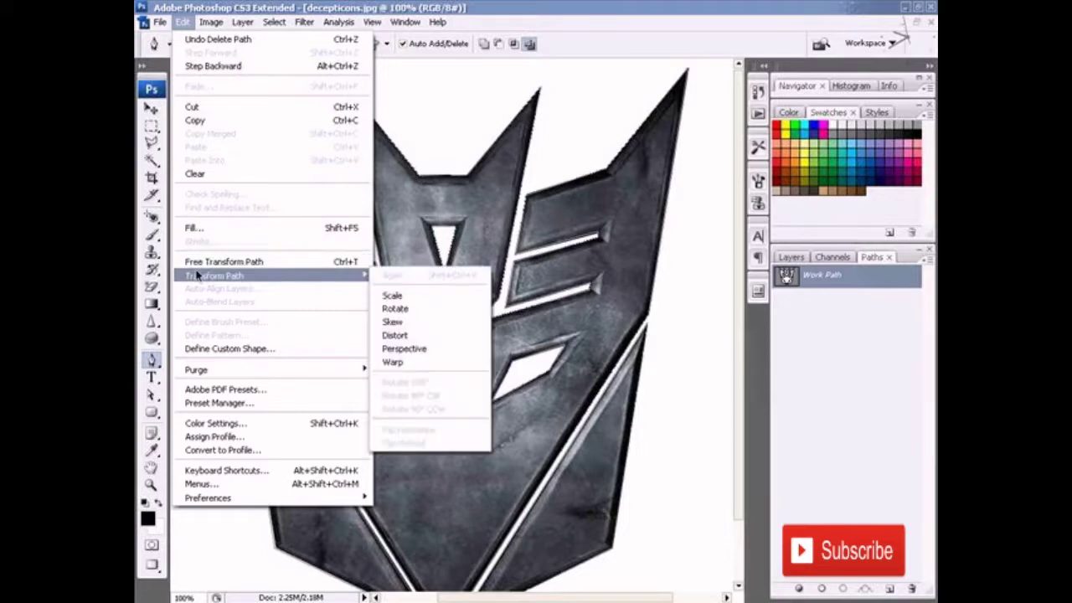
pyautogui.click(392, 295)
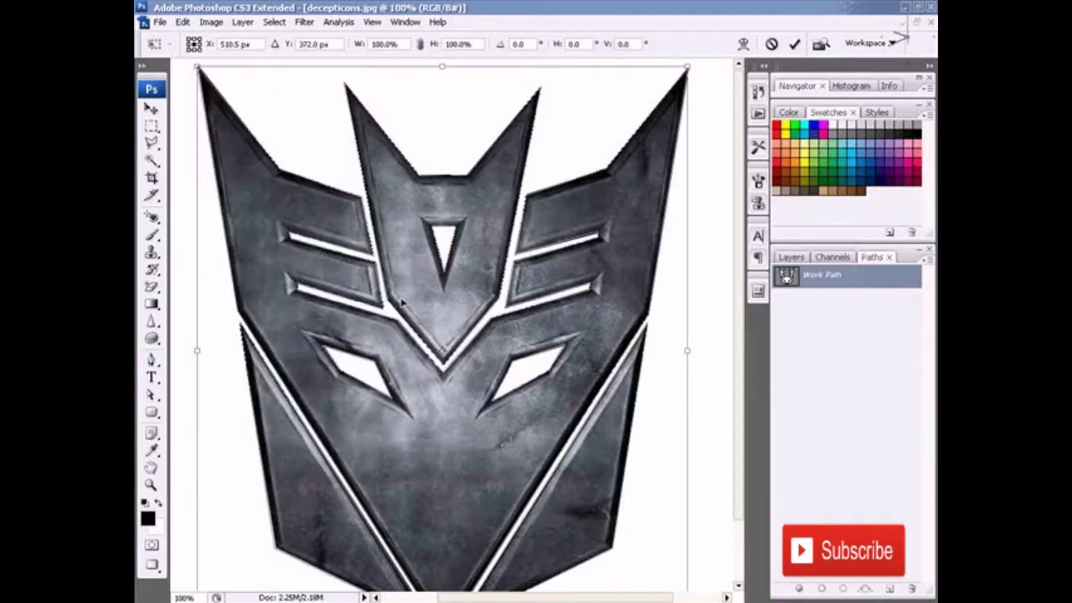
pyautogui.moveTo(198, 68)
pyautogui.mouseDown()
pyautogui.moveTo(208, 180)
pyautogui.moveTo(299, 167)
pyautogui.moveTo(260, 159)
pyautogui.moveTo(327, 155)
pyautogui.moveTo(291, 78)
pyautogui.mouseUp()
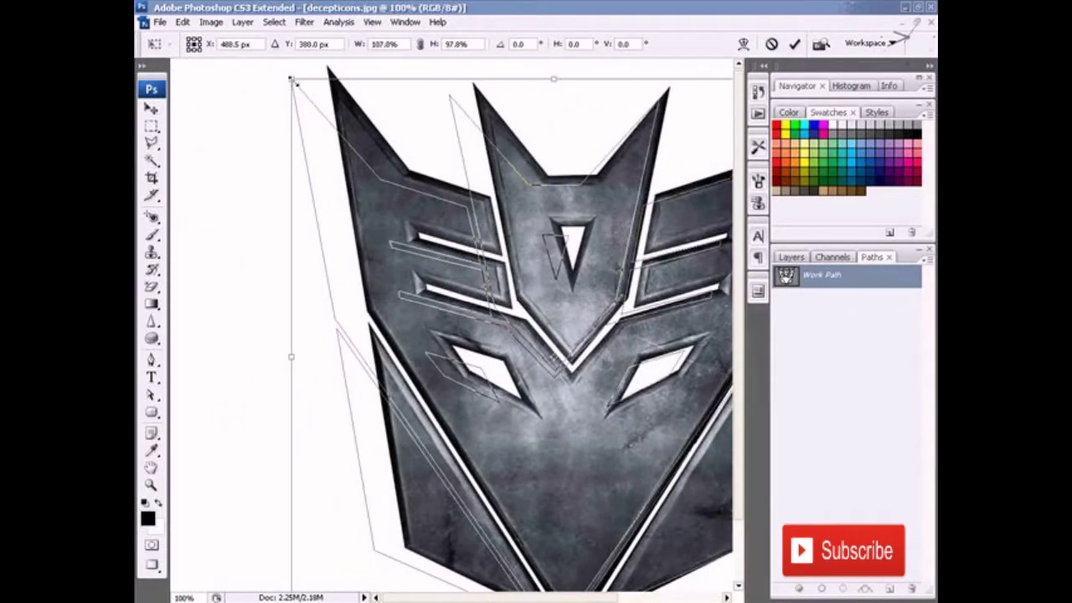
pyautogui.hotkey('ctrl', 'z')
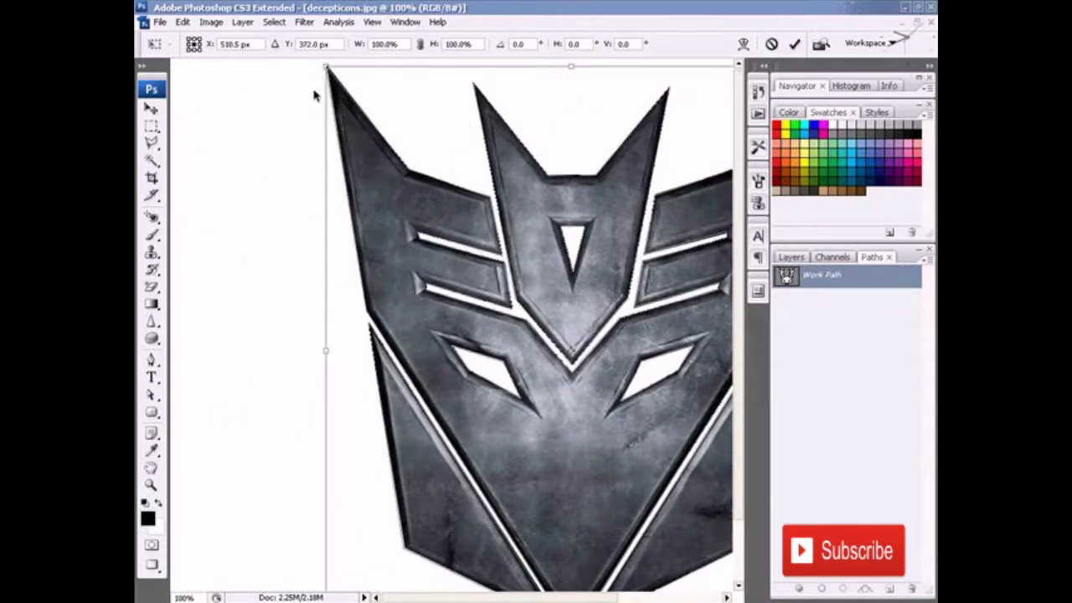
pyautogui.press('Return')
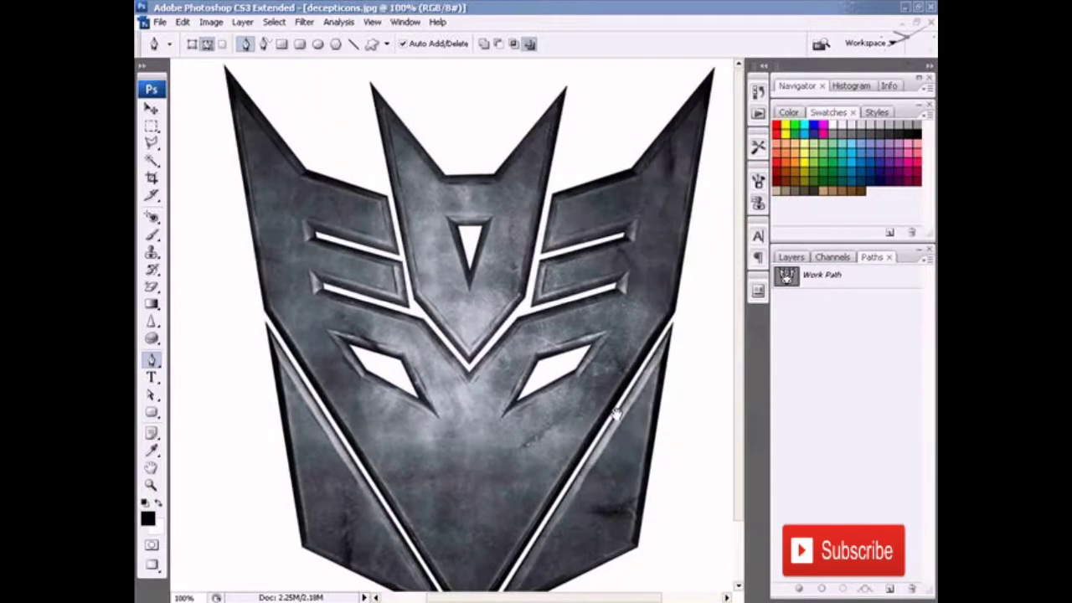
# Select the Work Path, make red the foreground colour, and fill the path with red
pyautogui.click(837, 279)
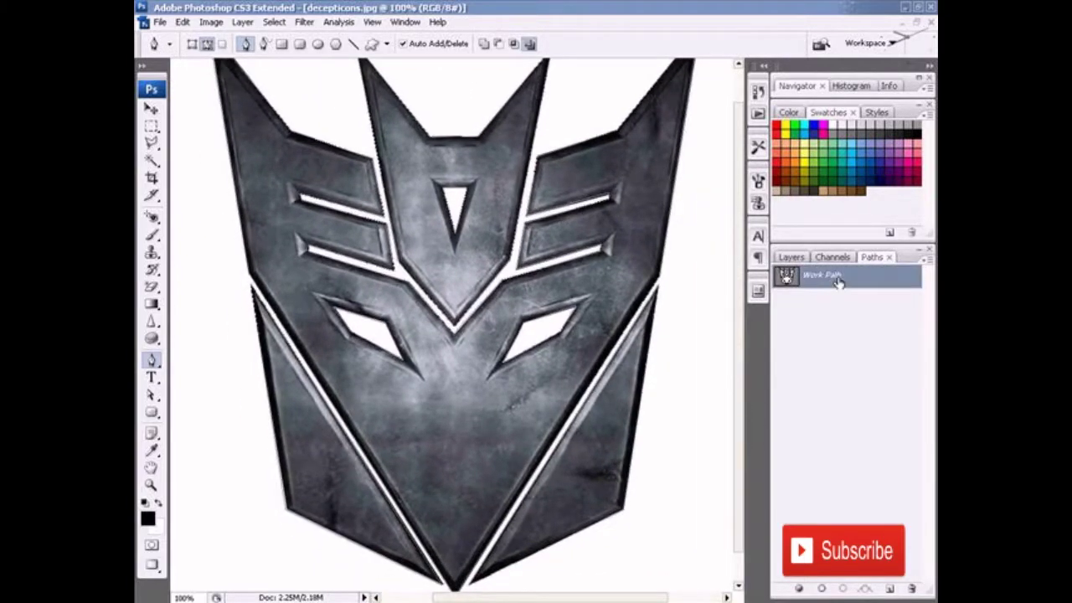
pyautogui.click(800, 589)
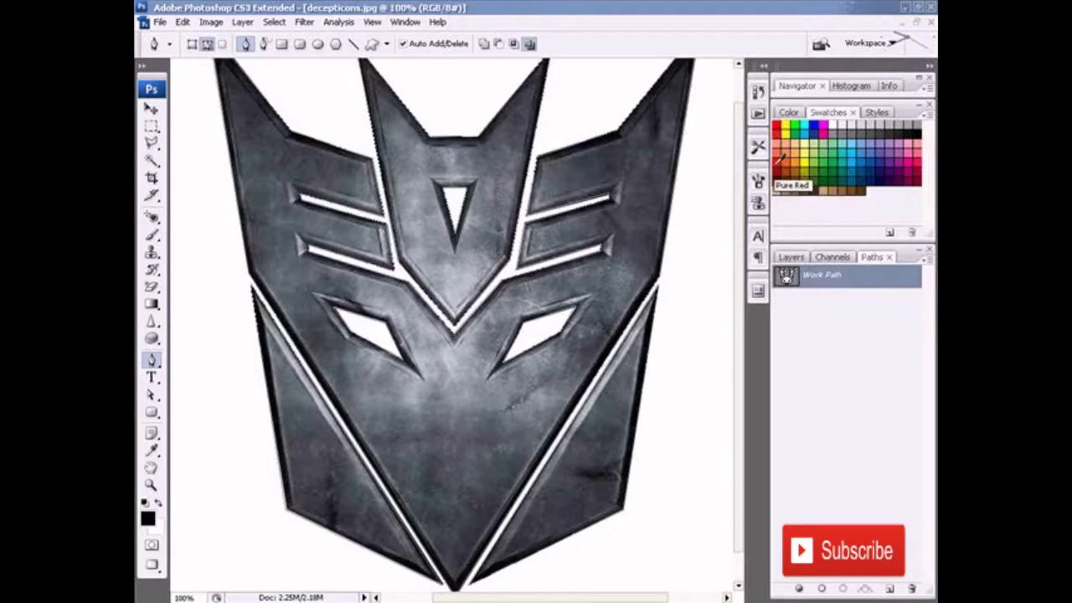
pyautogui.click(776, 157)
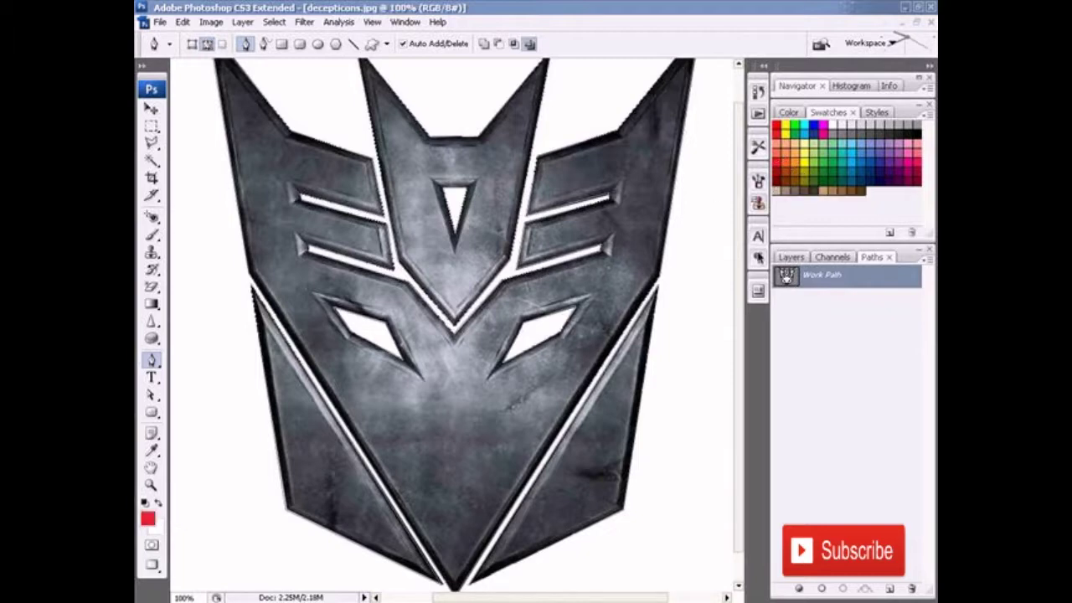
pyautogui.click(800, 589)
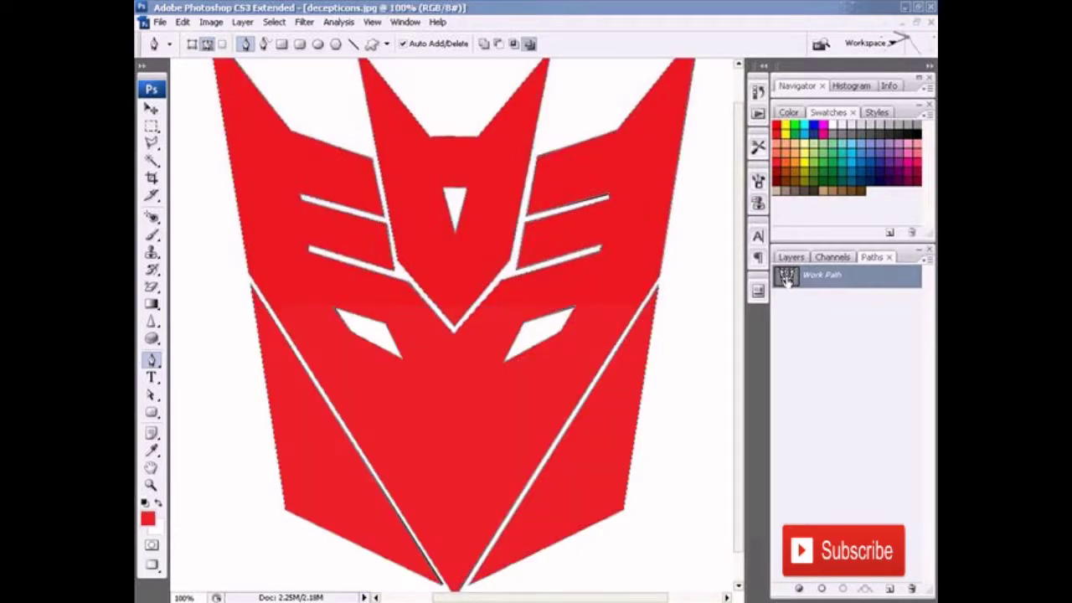
# Undo the red fill and return to the Paths list
pyautogui.click(791, 258)
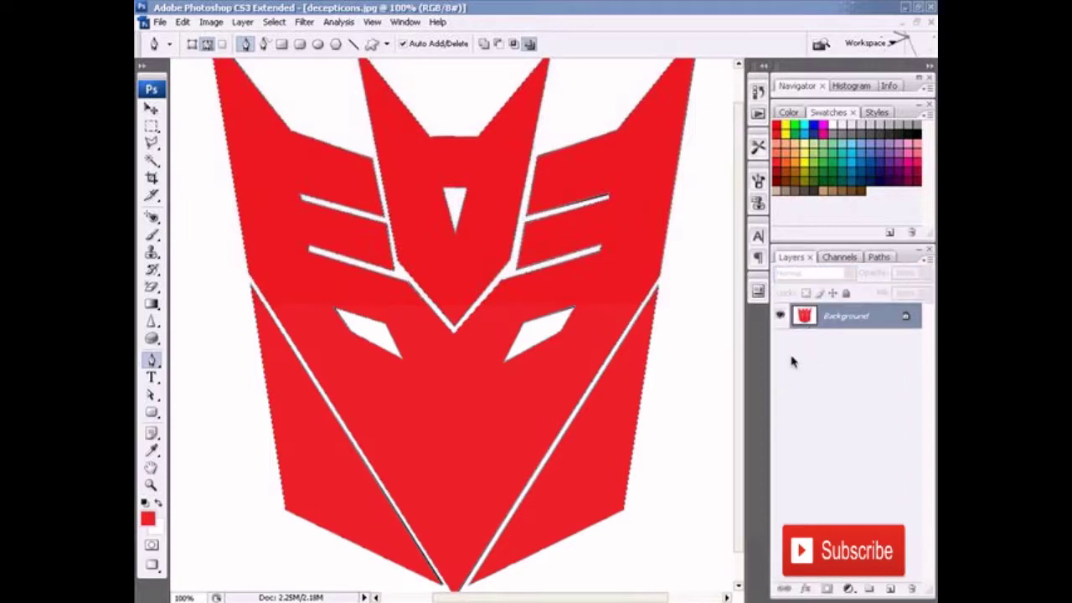
pyautogui.moveTo(804, 316); pyautogui.dragTo(821, 314)
pyautogui.hotkey('ctrl', 'z')
pyautogui.click(873, 258)
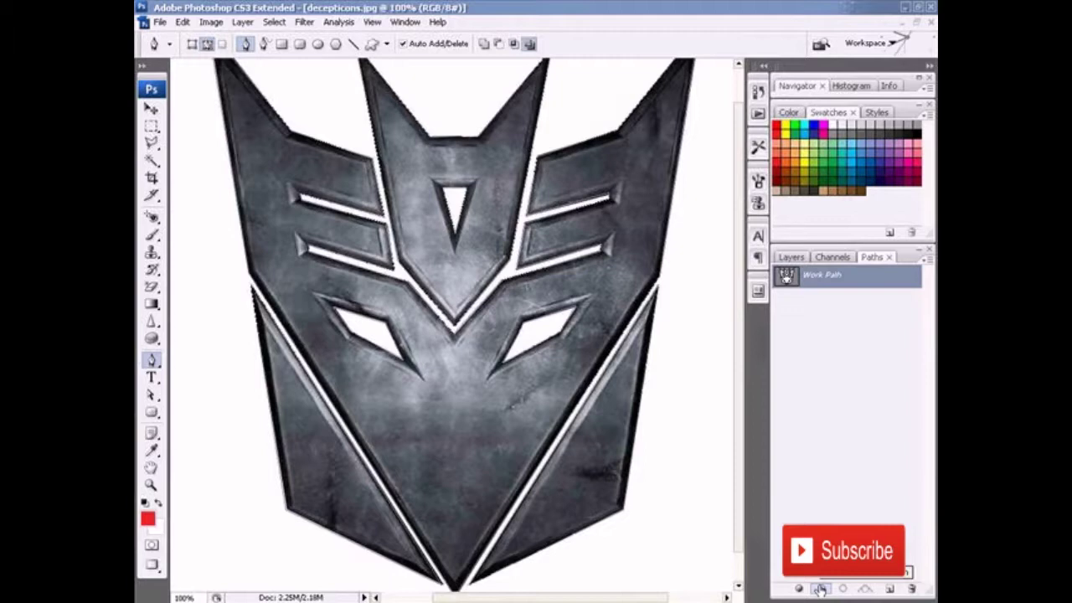
# Select the Brush tool and set it to 10 px diameter with 100% hardness
pyautogui.click(151, 237)
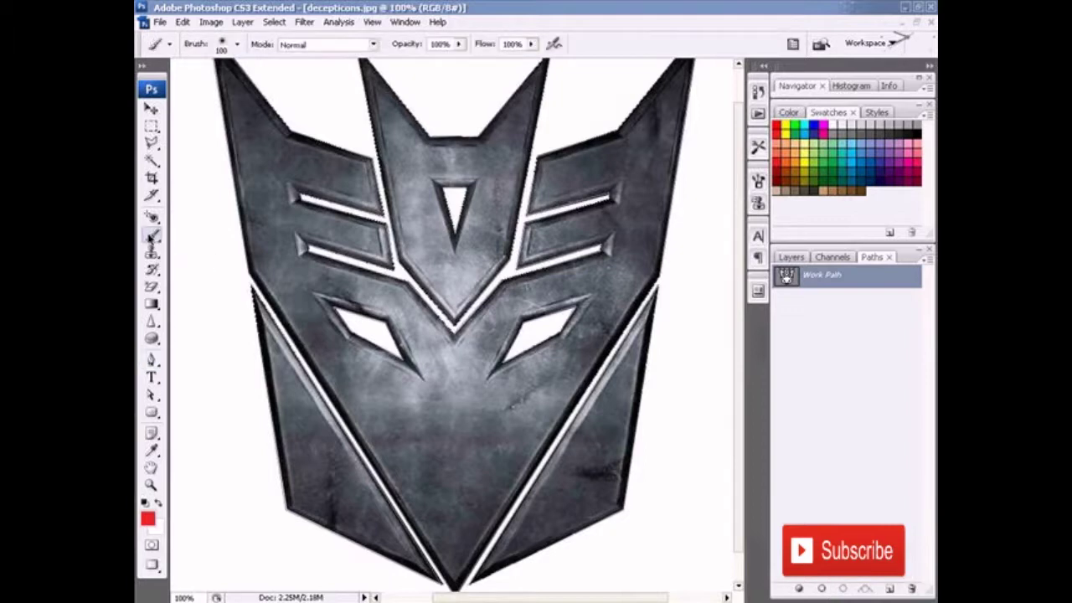
pyautogui.click(237, 44)
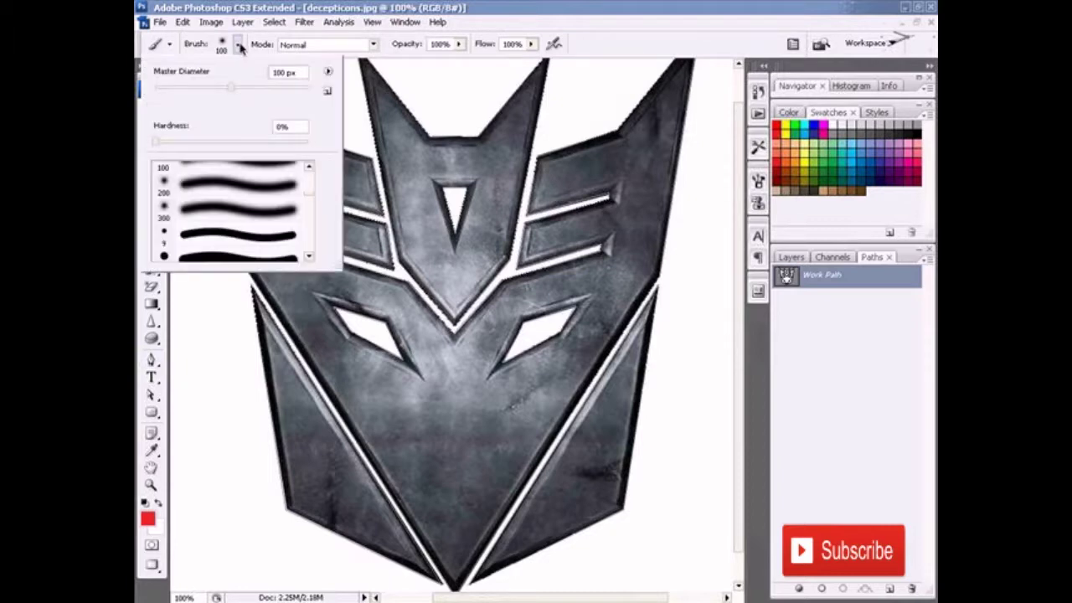
pyautogui.doubleClick(295, 73)
pyautogui.write('20')
pyautogui.click(237, 44)
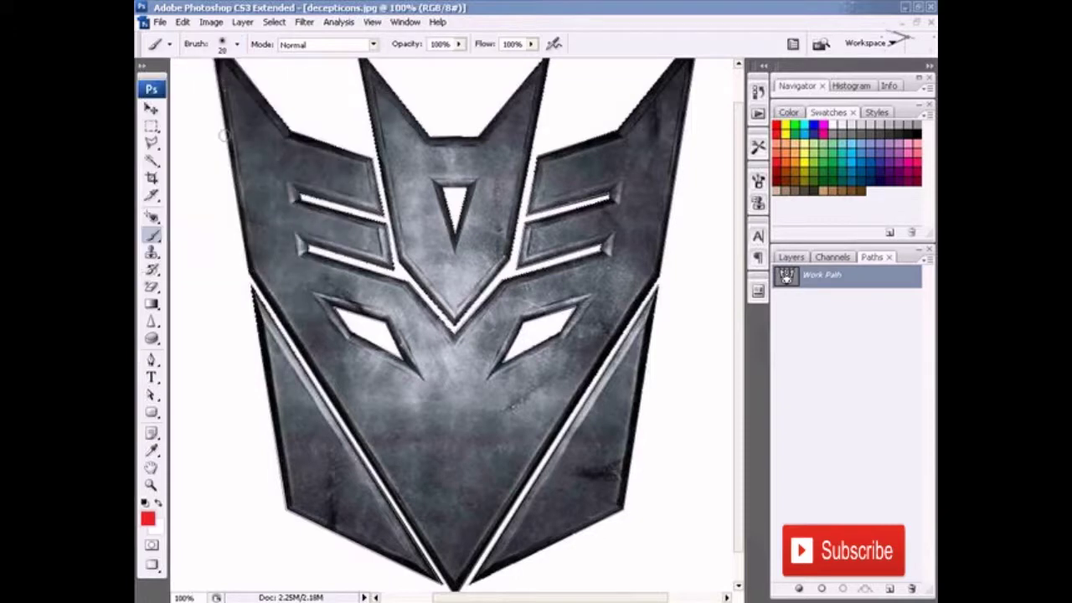
pyautogui.click(237, 44)
pyautogui.doubleClick(293, 73)
pyautogui.write('10')
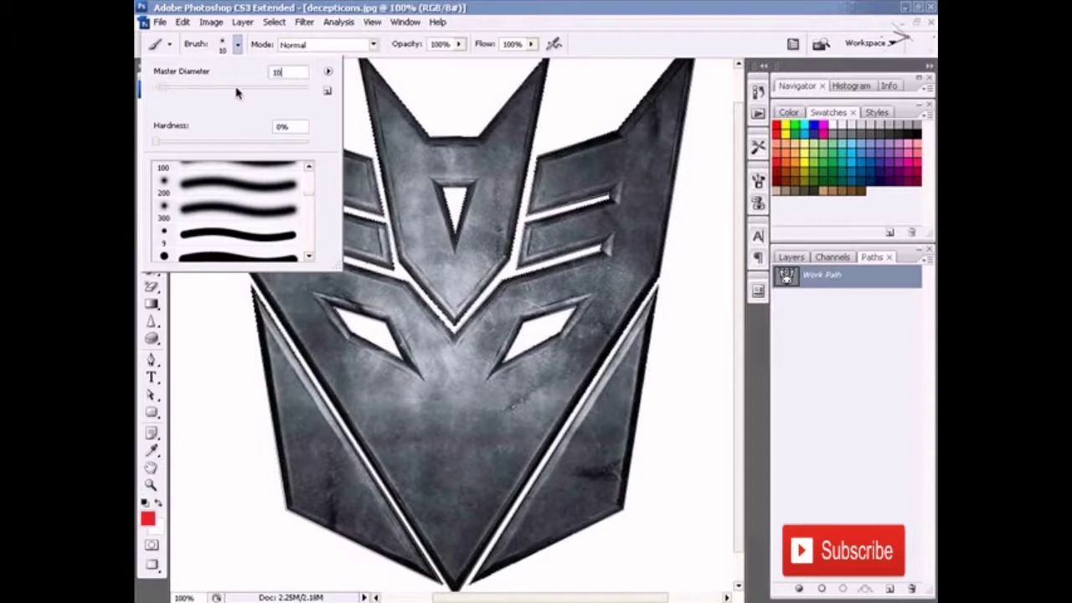
pyautogui.doubleClick(285, 126)
pyautogui.write('100')
pyautogui.press('Return')
pyautogui.click(238, 48)
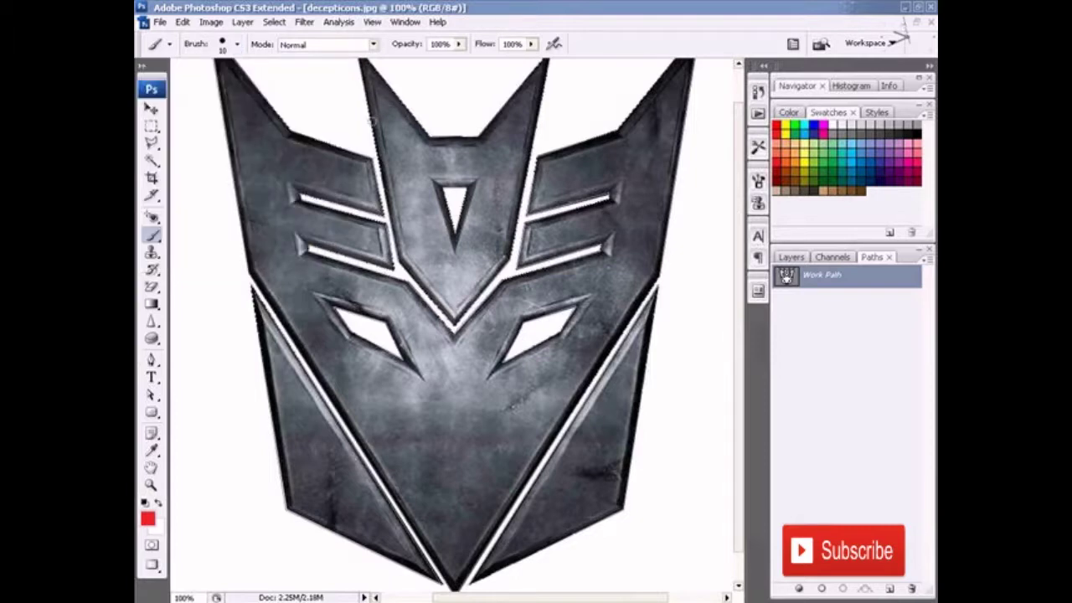
# Stroke the Work Path with the red brush, undo it, and reselect the Work Path
pyautogui.click(820, 589)
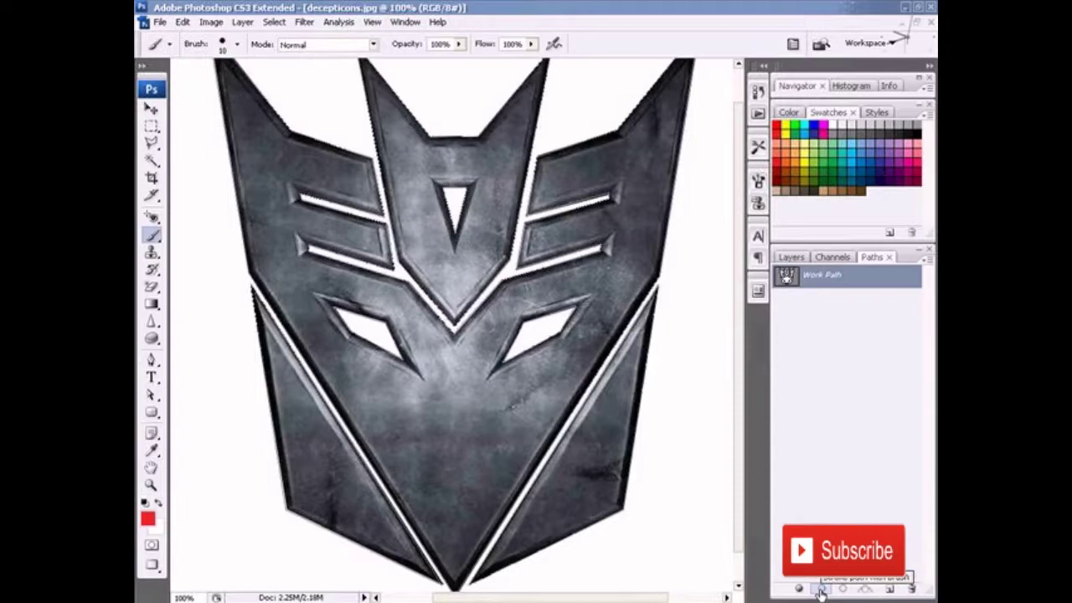
pyautogui.click(820, 589)
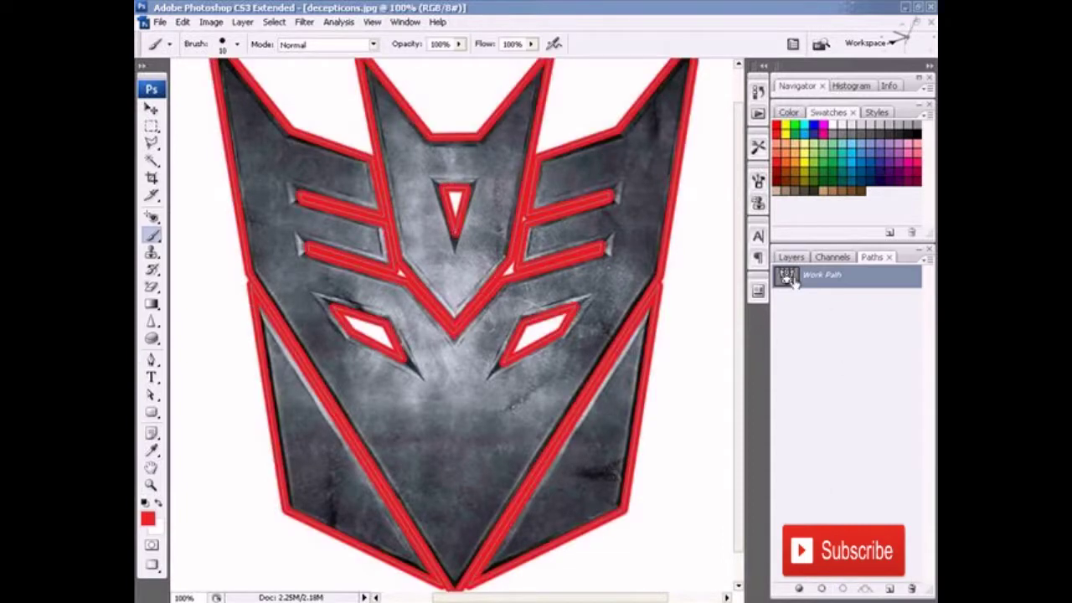
pyautogui.click(823, 388)
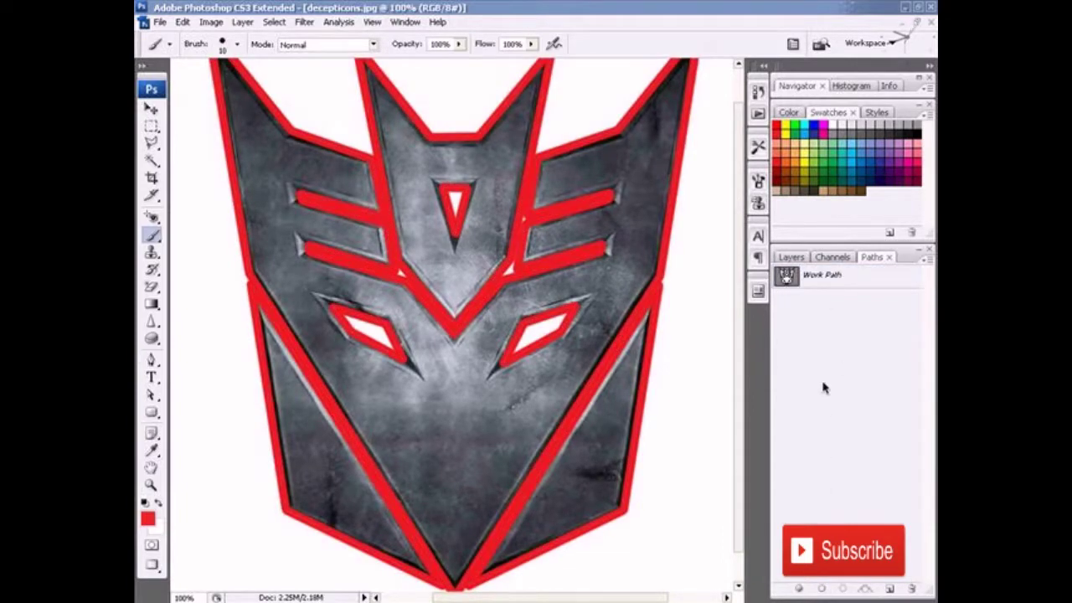
pyautogui.hotkey('ctrl', 'z')
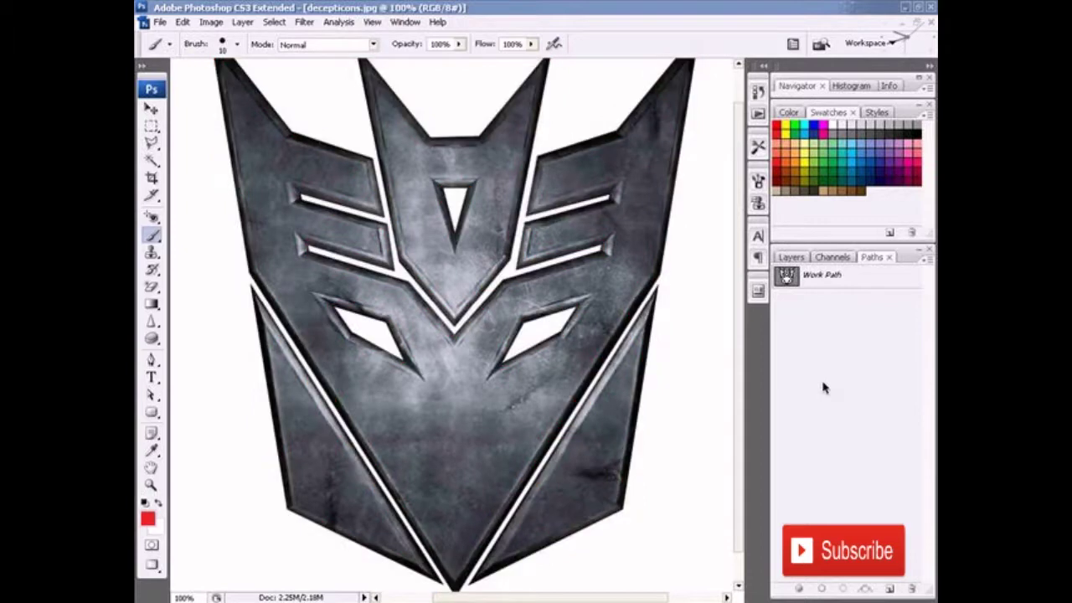
pyautogui.click(846, 279)
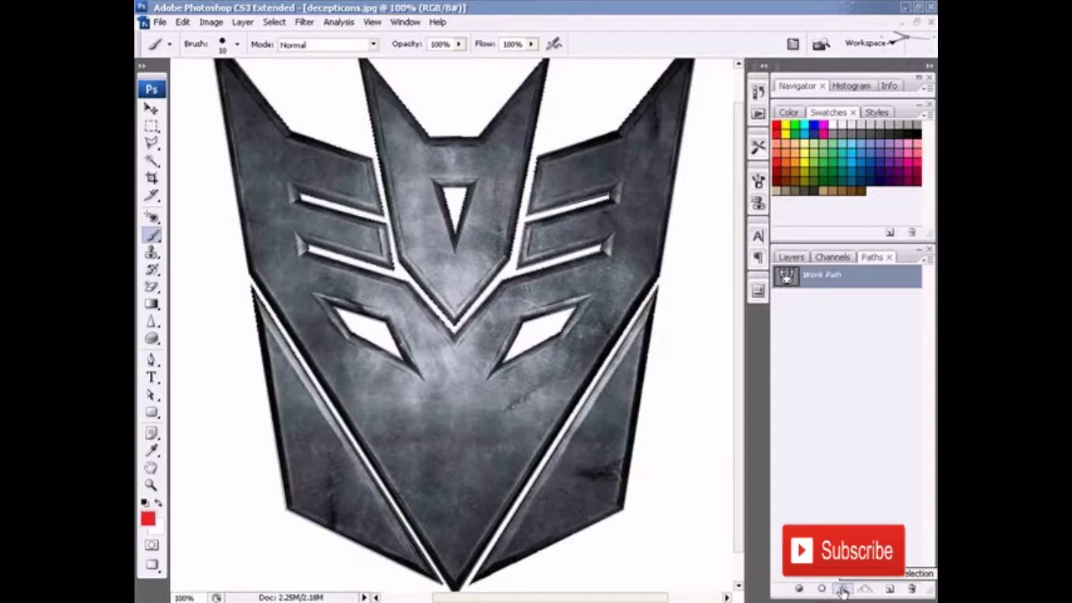
# Load the Work Path as a selection, deselect with Ctrl+D, and reselect the Work Path
pyautogui.click(843, 592)
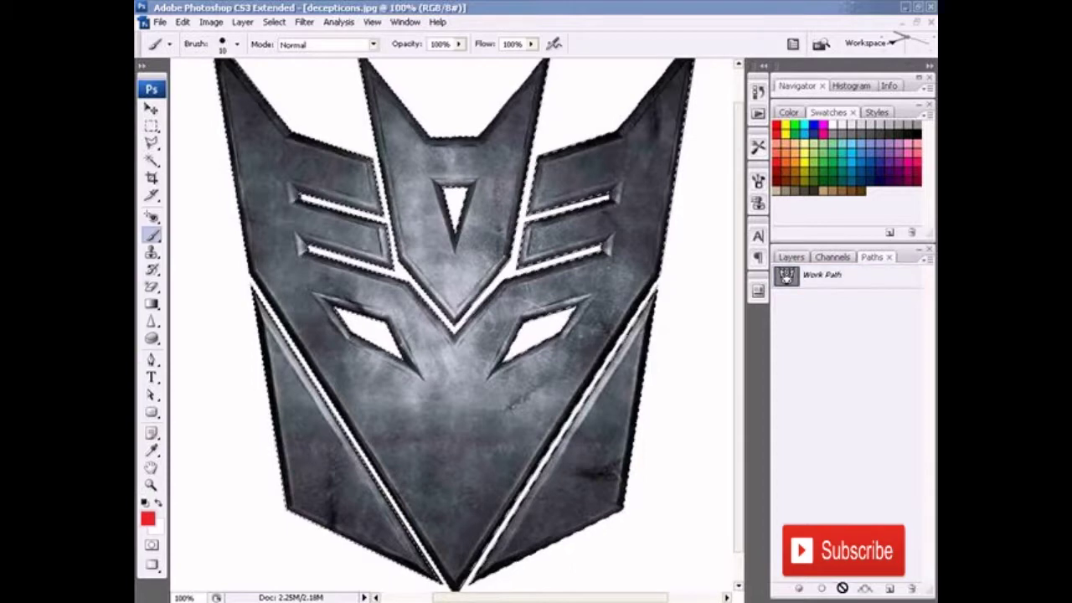
pyautogui.click(792, 262)
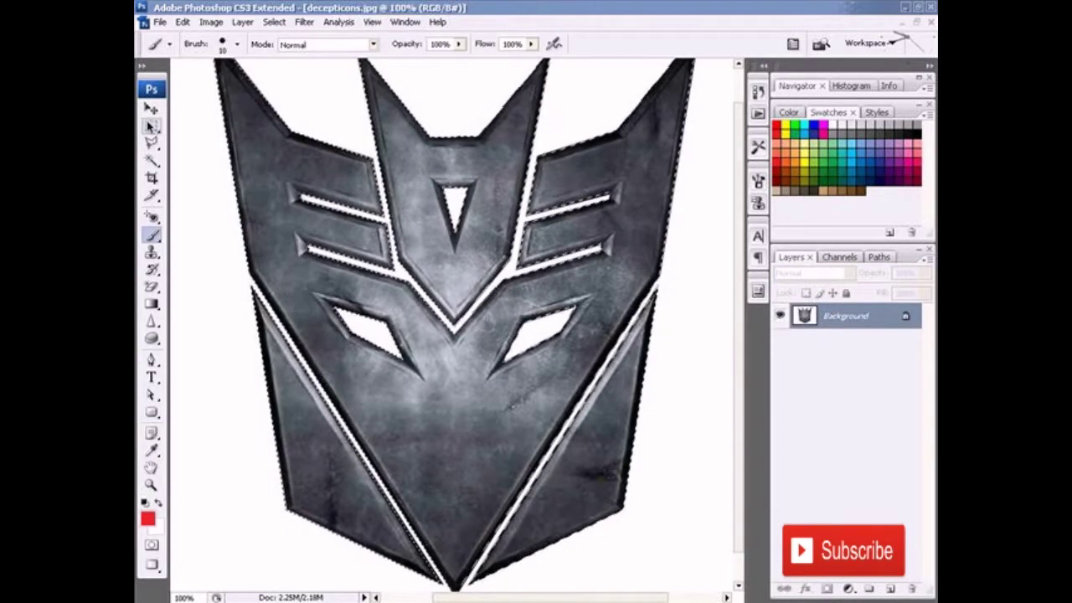
pyautogui.press('m')
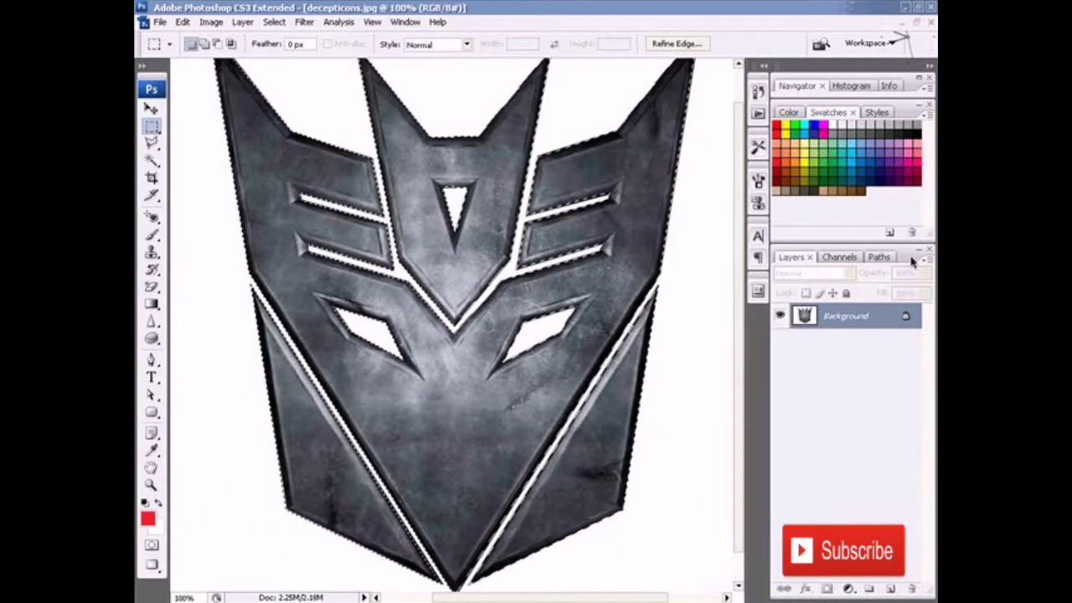
pyautogui.click(877, 257)
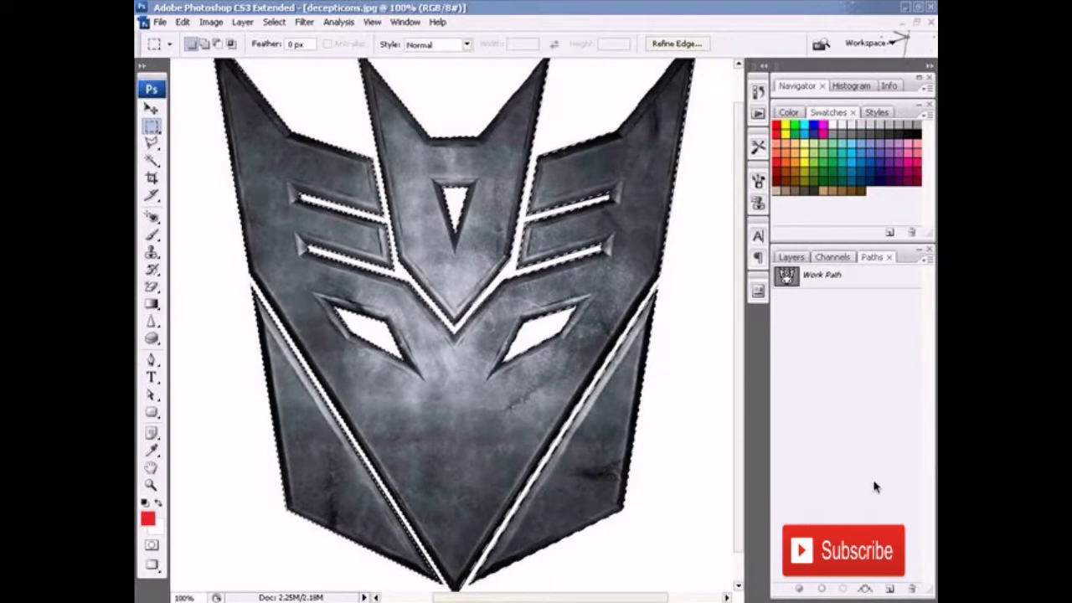
pyautogui.hotkey('ctrl', 'd')
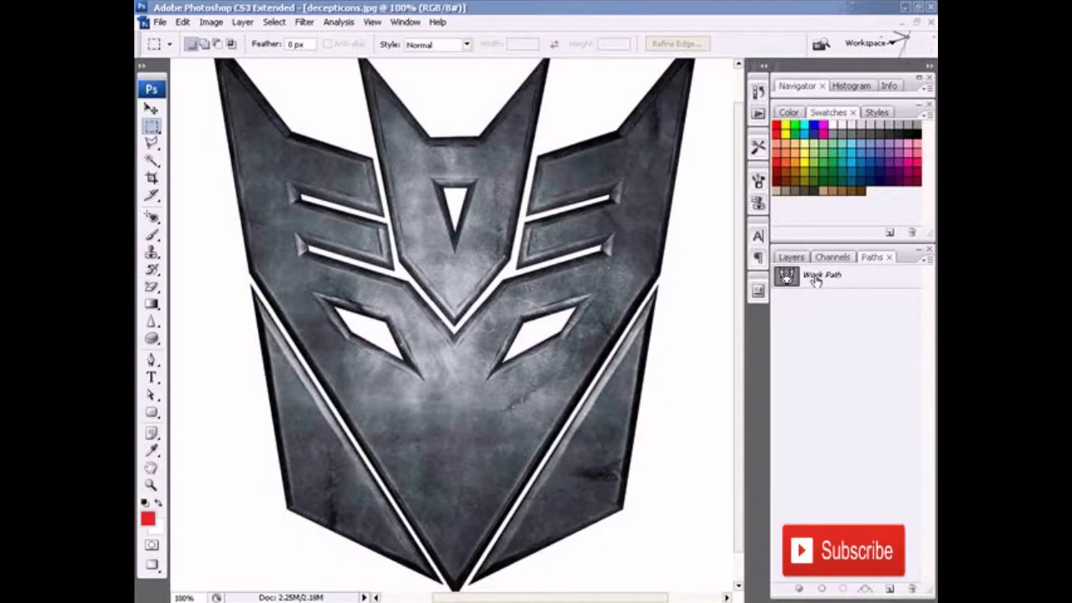
pyautogui.click(813, 279)
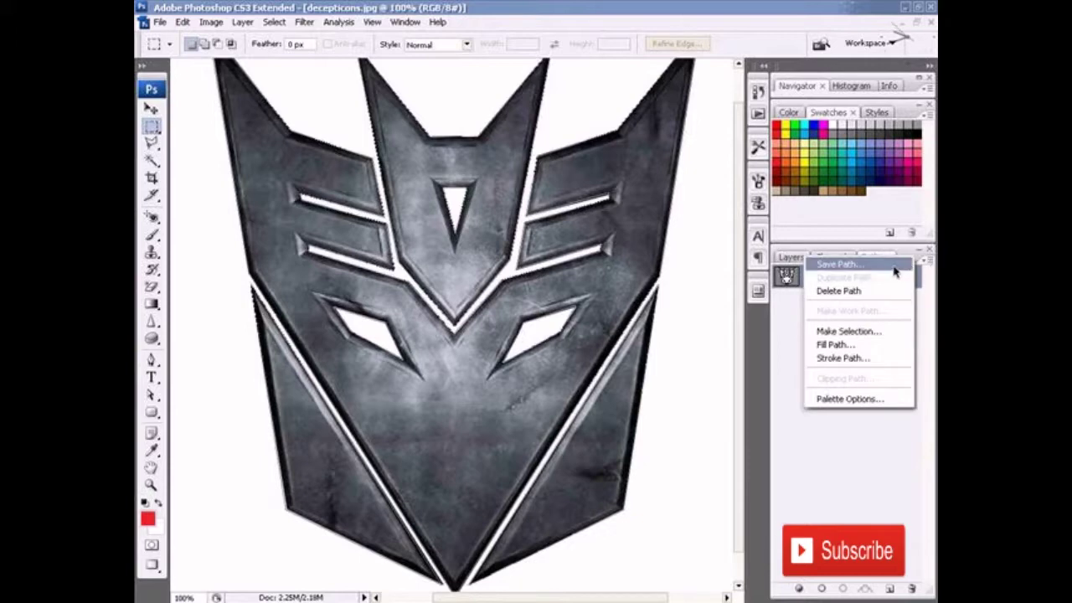
# Save the Work Path under the name 'path 1', then deselect it
pyautogui.click(894, 267)
pyautogui.click(482, 210)
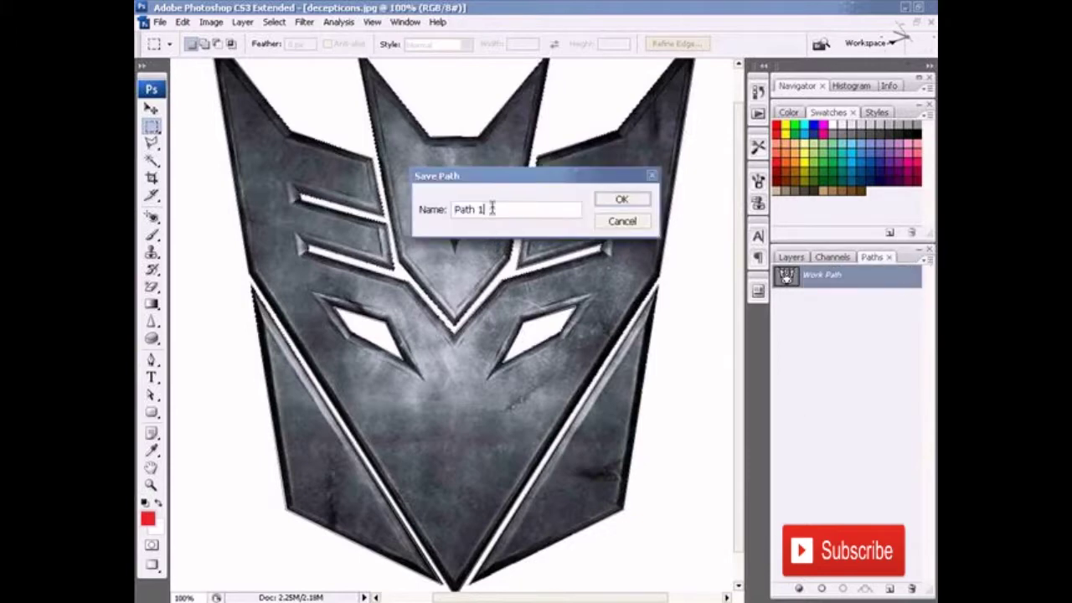
pyautogui.moveTo(481, 209); pyautogui.dragTo(449, 215)
pyautogui.write('par')
pyautogui.press('BackSpace')
pyautogui.write('th ')
pyautogui.write('1')
pyautogui.press('Return')
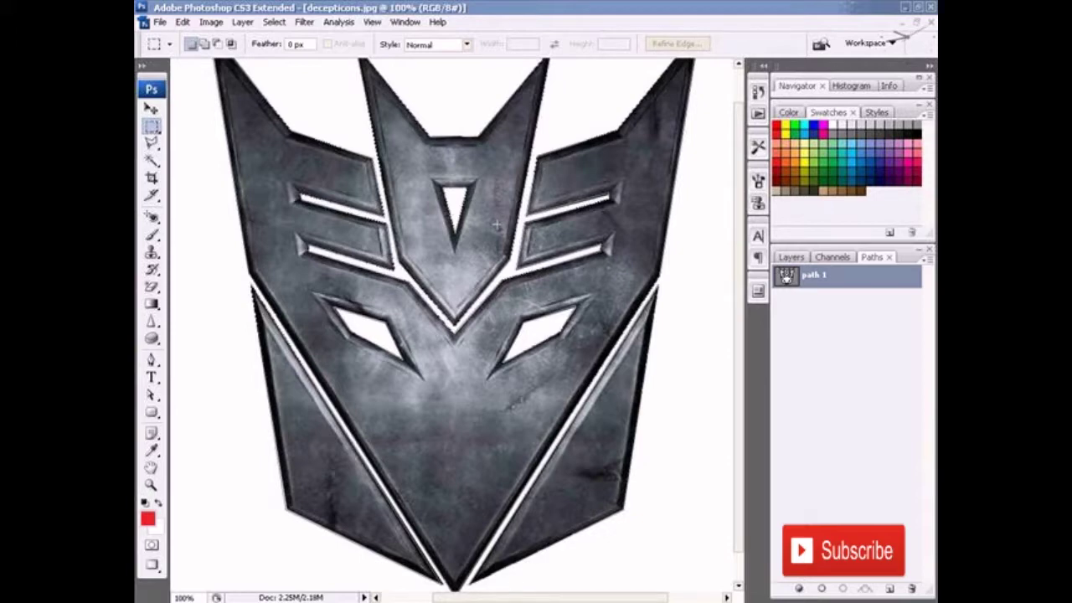
pyautogui.moveTo(738, 239)
pyautogui.mouseDown()
pyautogui.moveTo(737, 279)
pyautogui.moveTo(742, 180)
pyautogui.mouseUp()
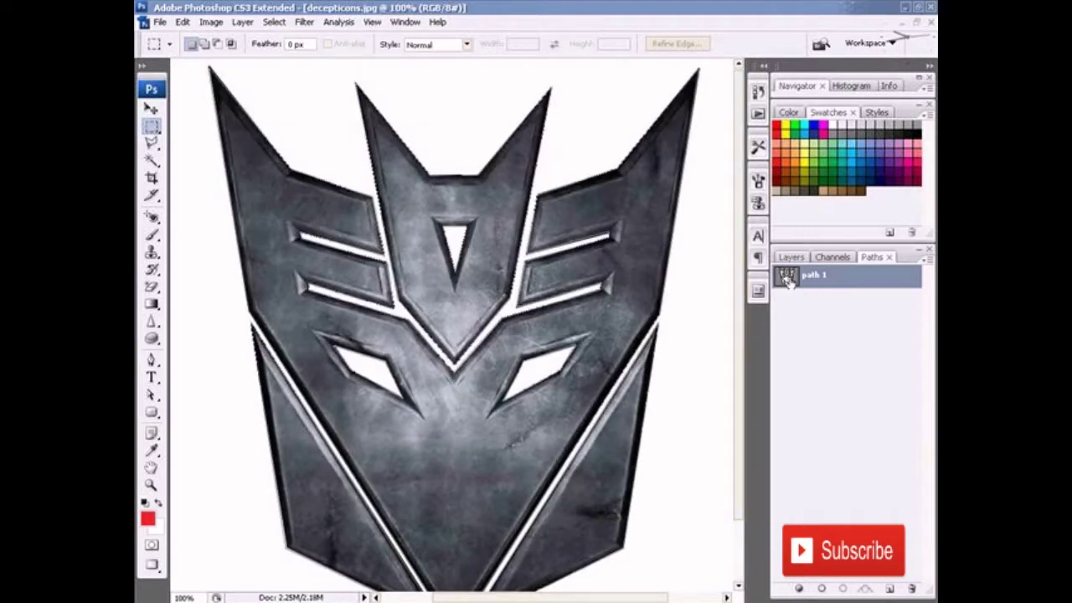
pyautogui.doubleClick(818, 278)
pyautogui.click(804, 321)
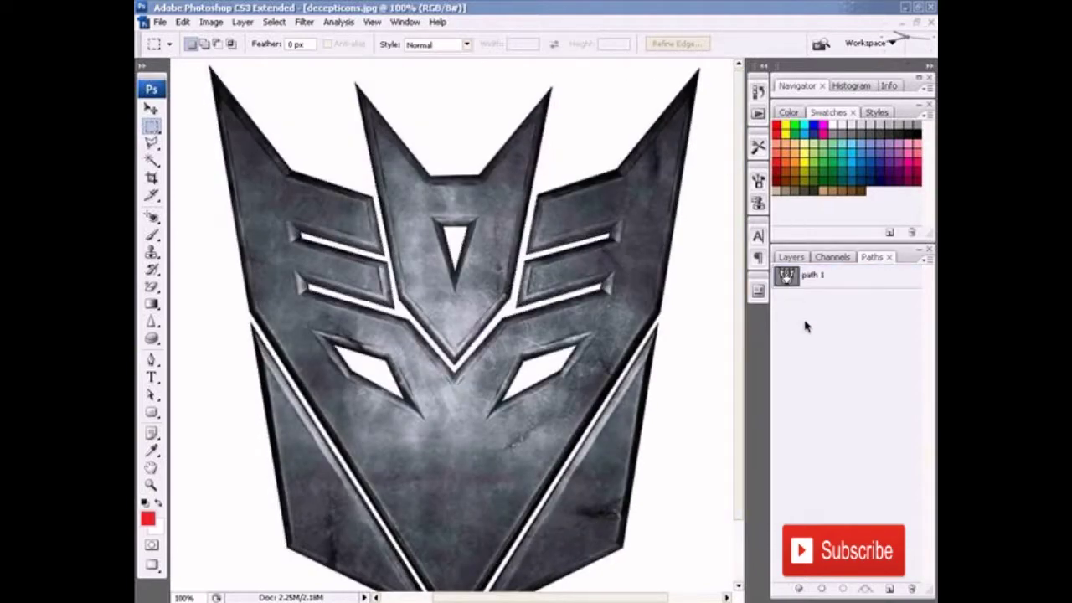